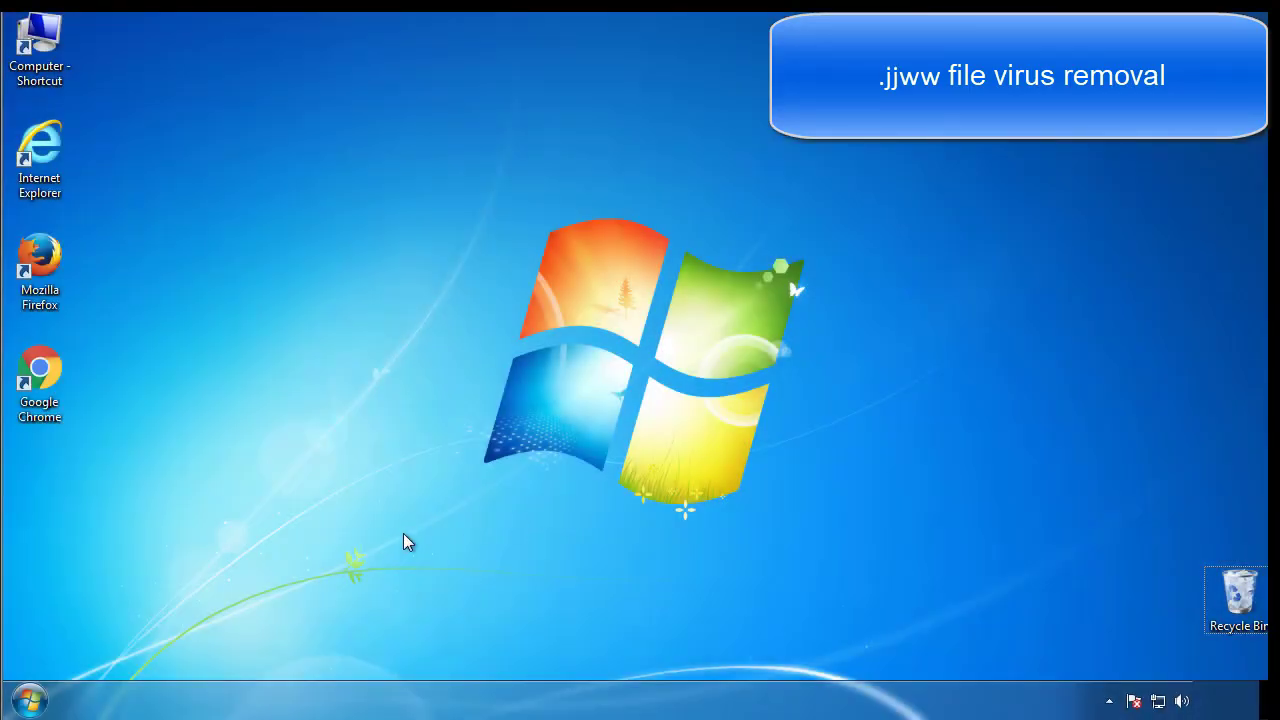
Step: Launch msconfig, enable Minimal safe boot on the Boot tab and confirm with OK
left_click(30, 700)
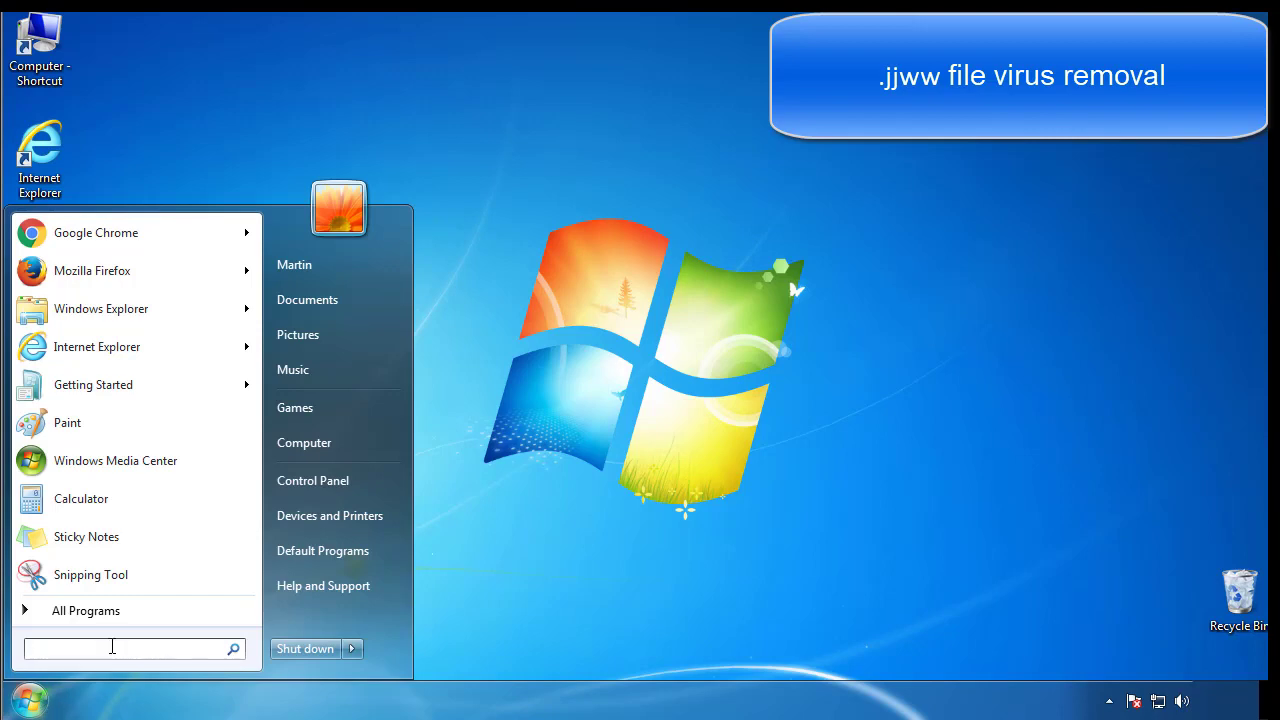
type("mscon")
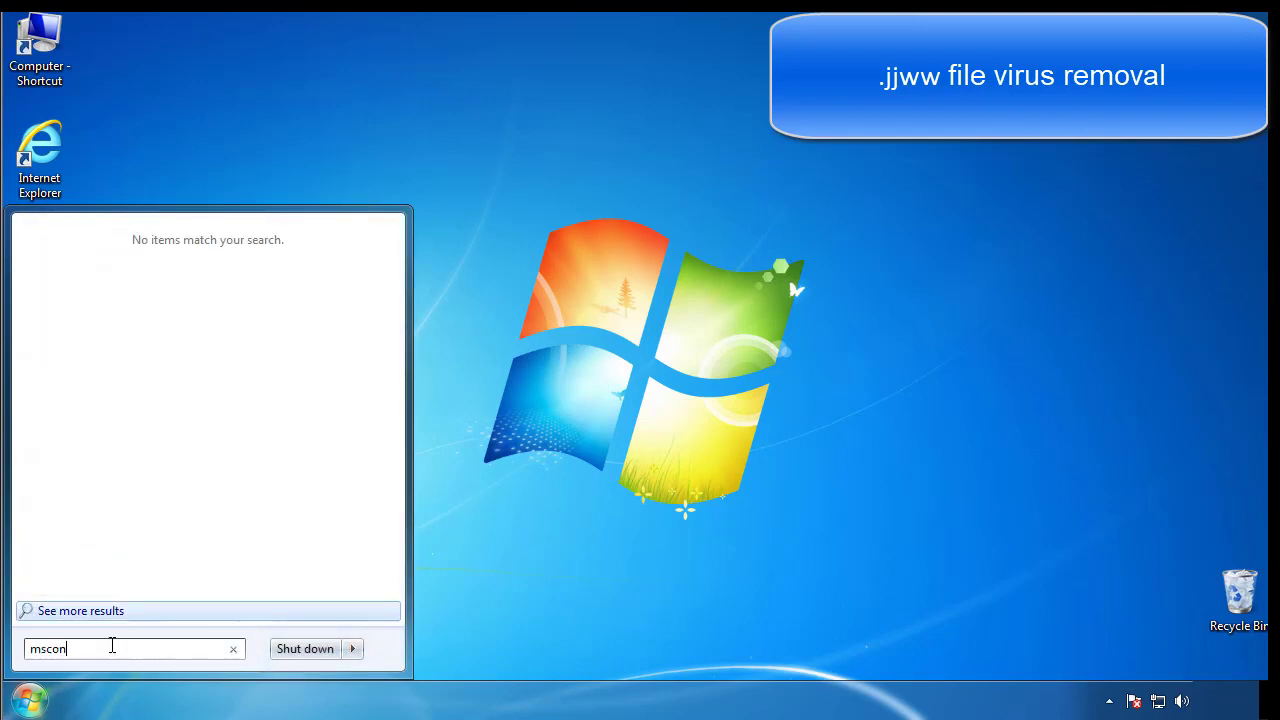
type("fig")
key("Return")
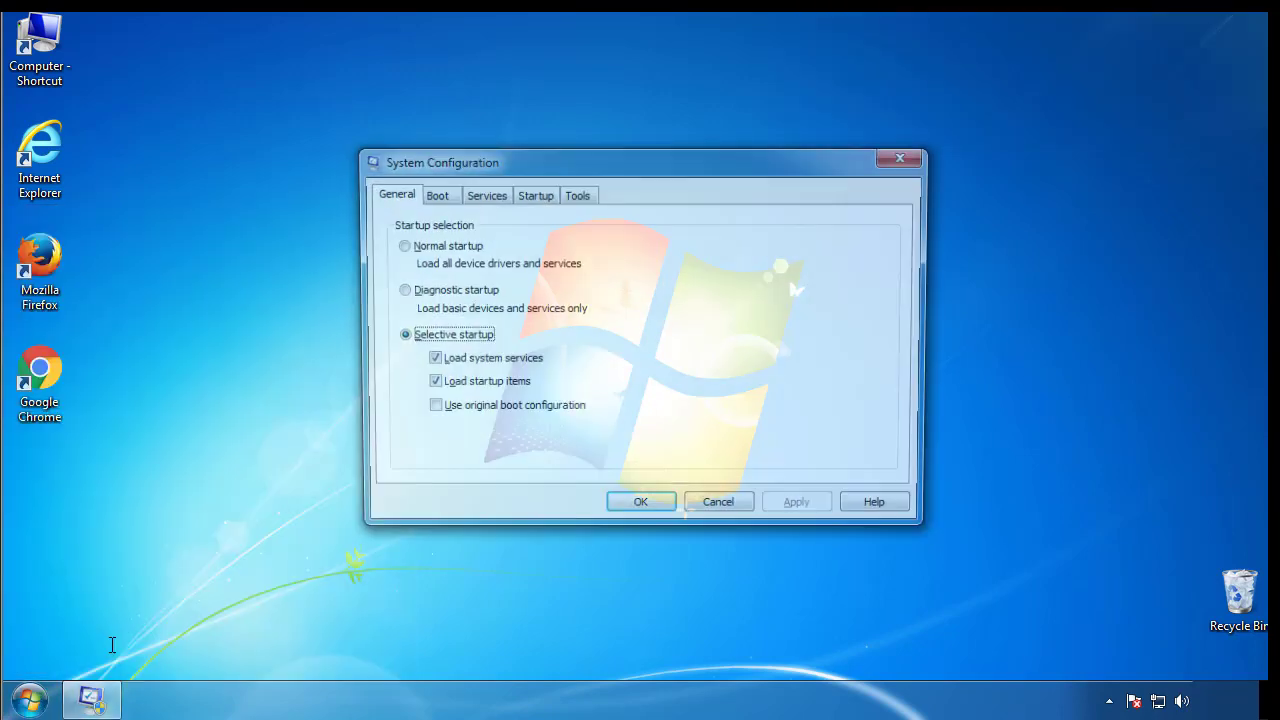
left_click(432, 194)
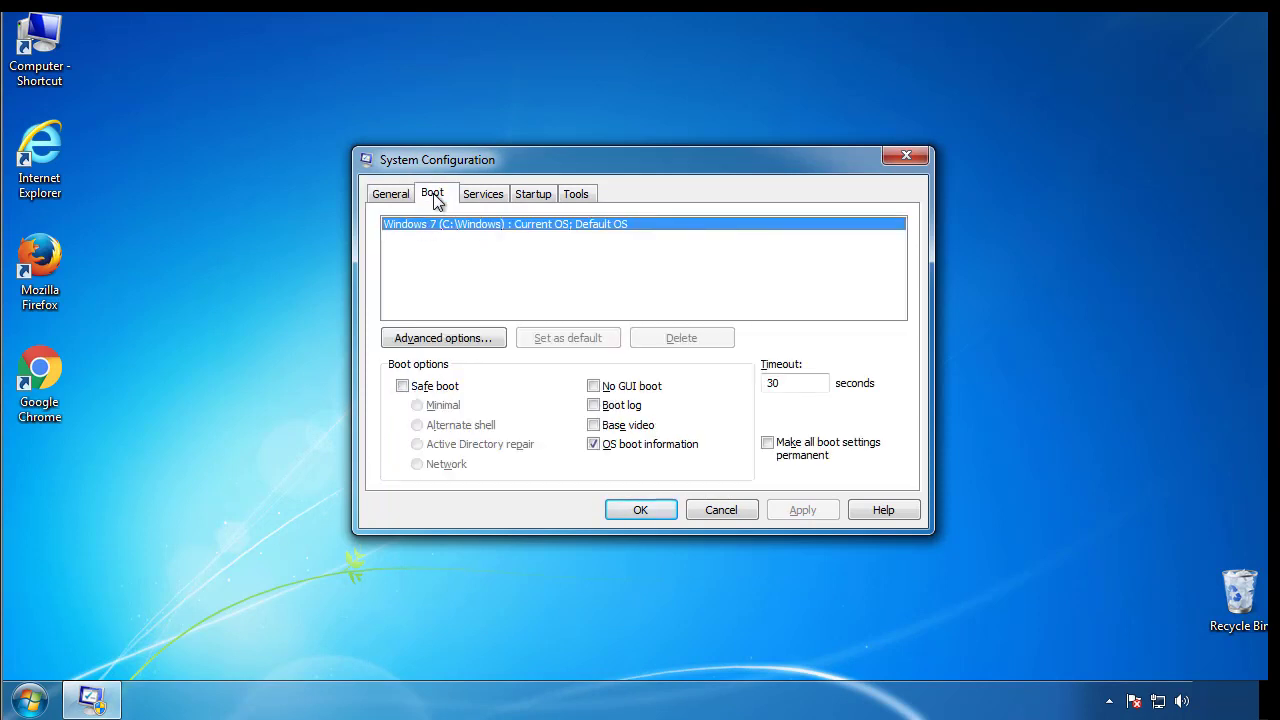
left_click(402, 386)
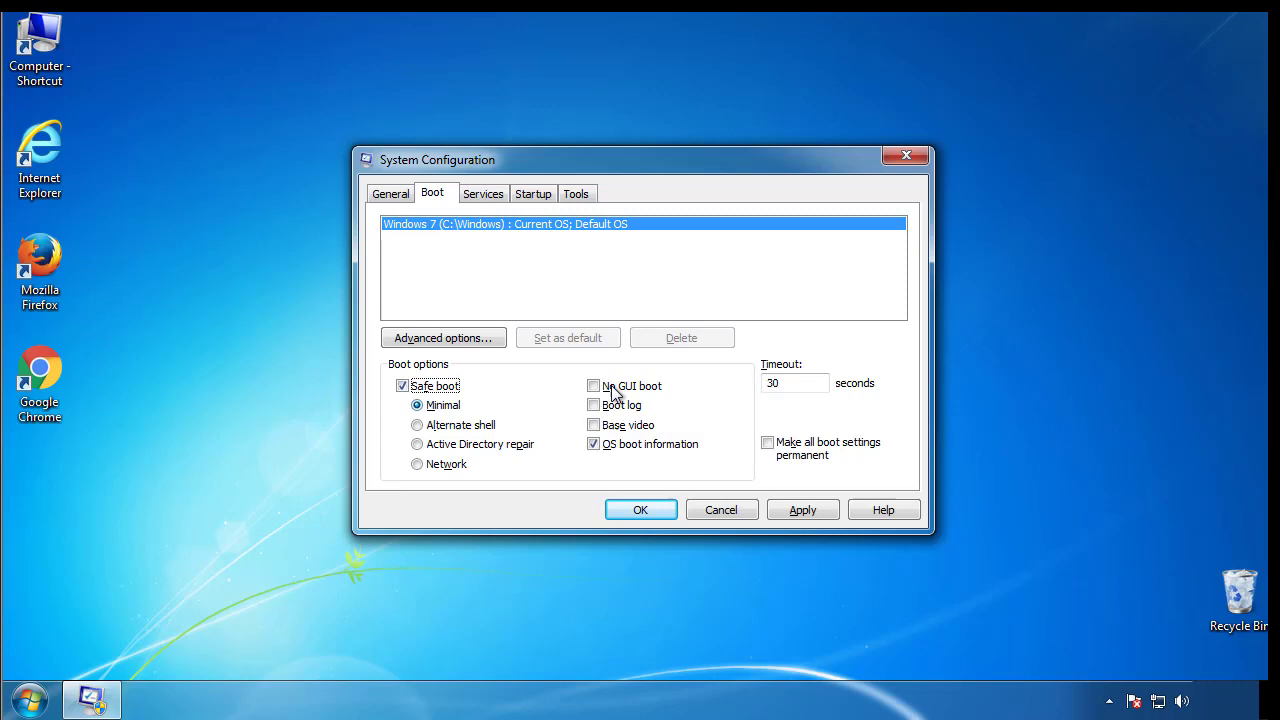
left_click(659, 516)
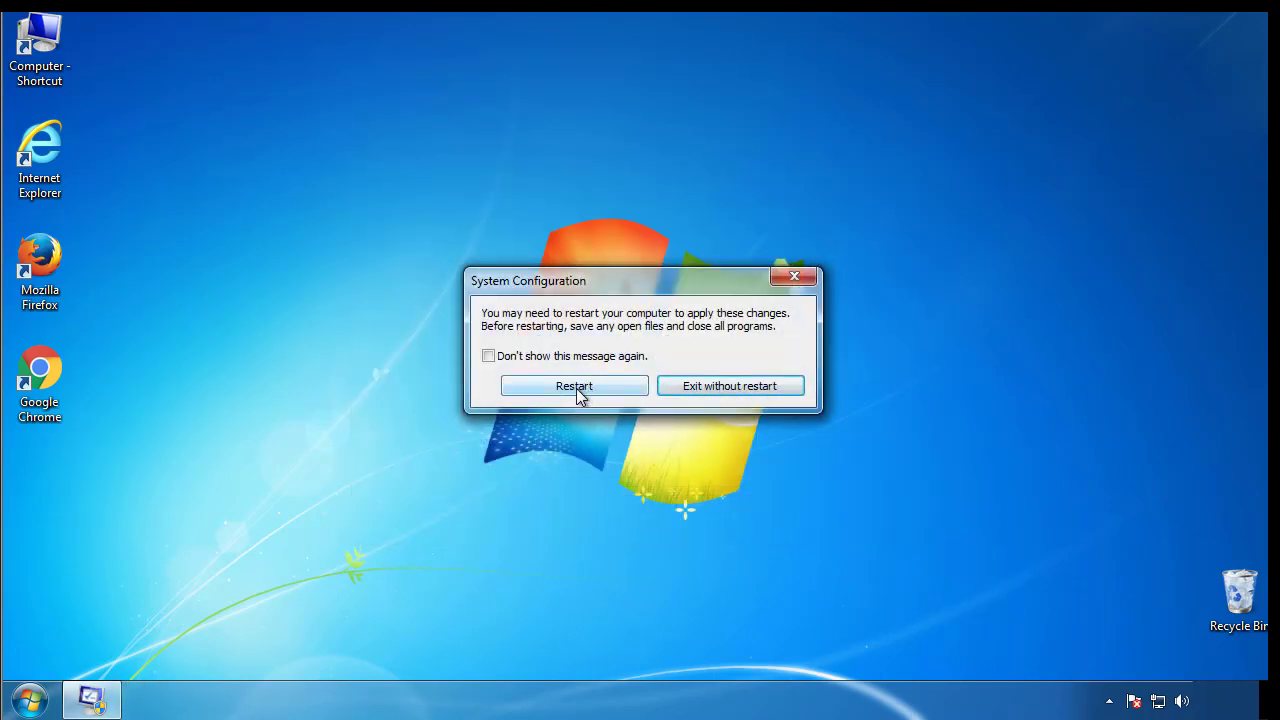
Step: Restart into Safe Mode, then set Folder Options to show hidden files, folders and drives
left_click(577, 388)
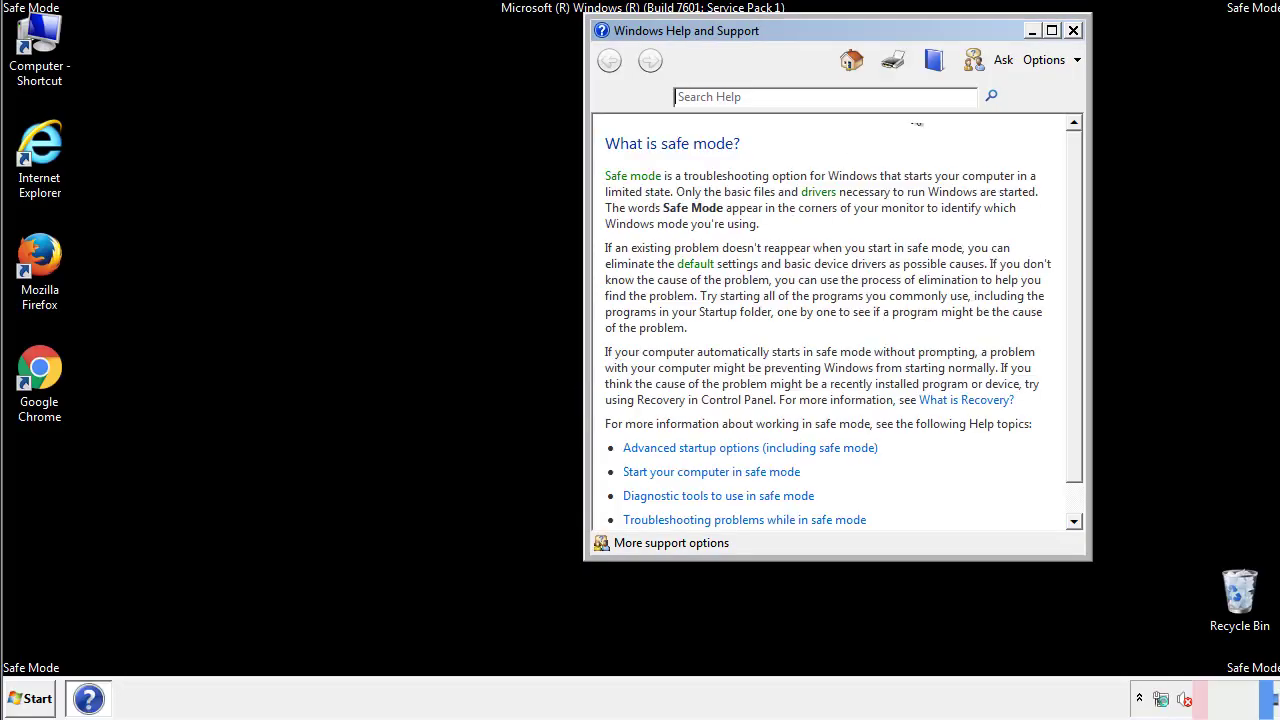
left_click(1073, 30)
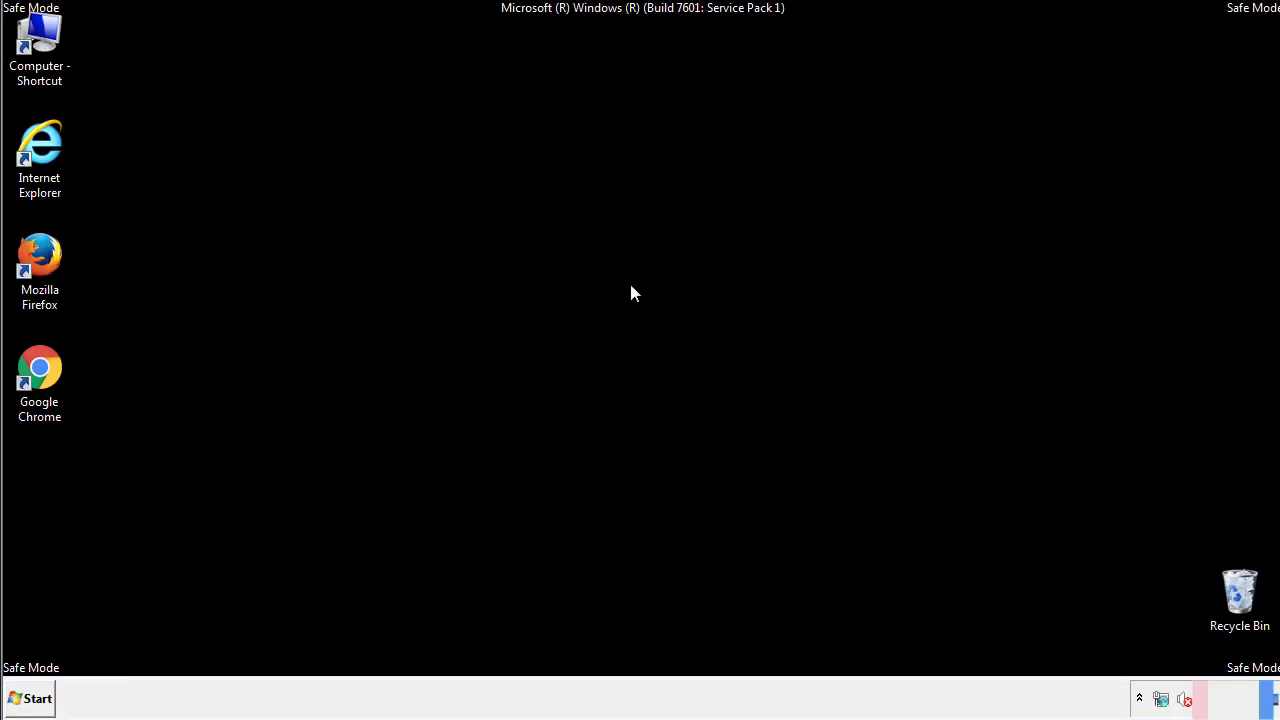
left_click(40, 697)
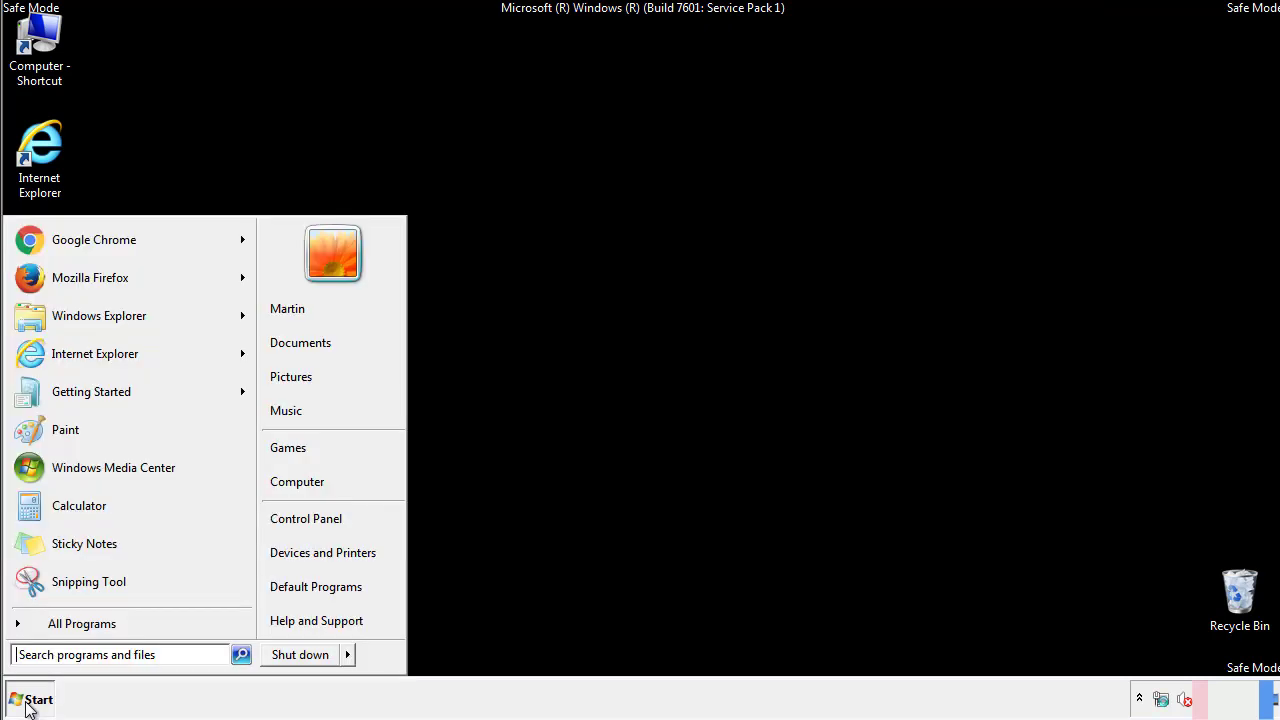
left_click(318, 517)
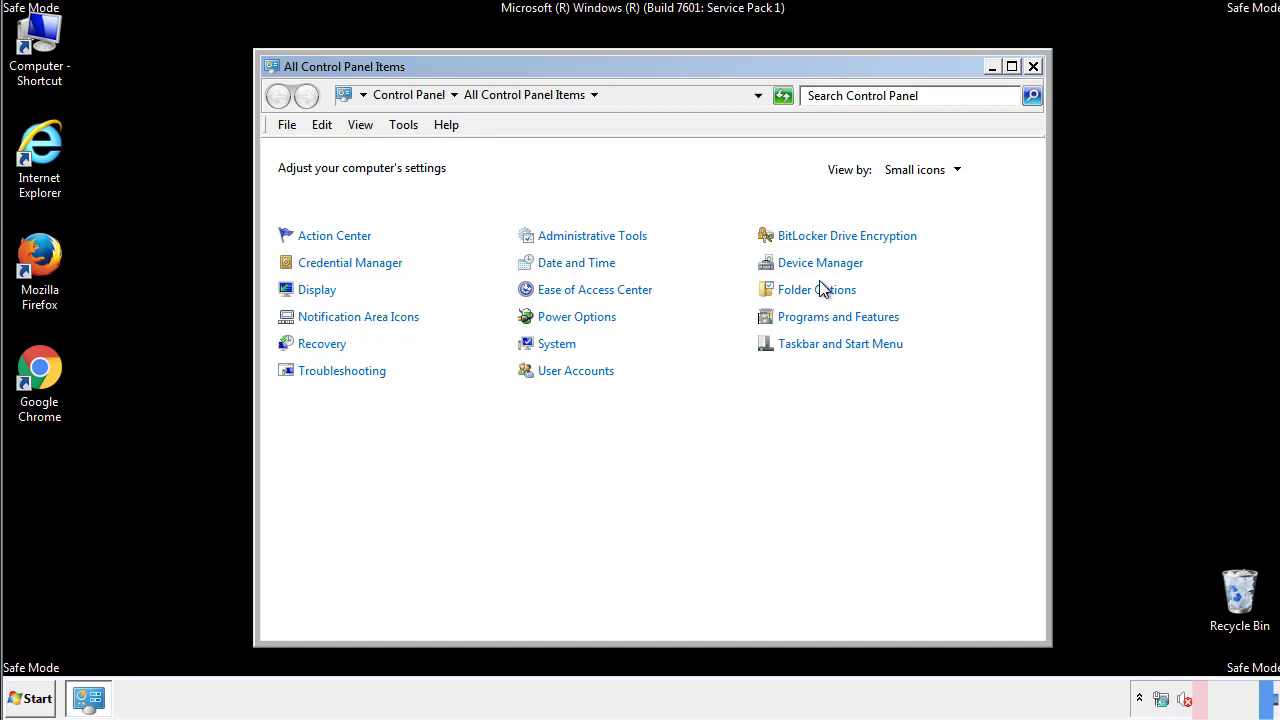
left_click(820, 290)
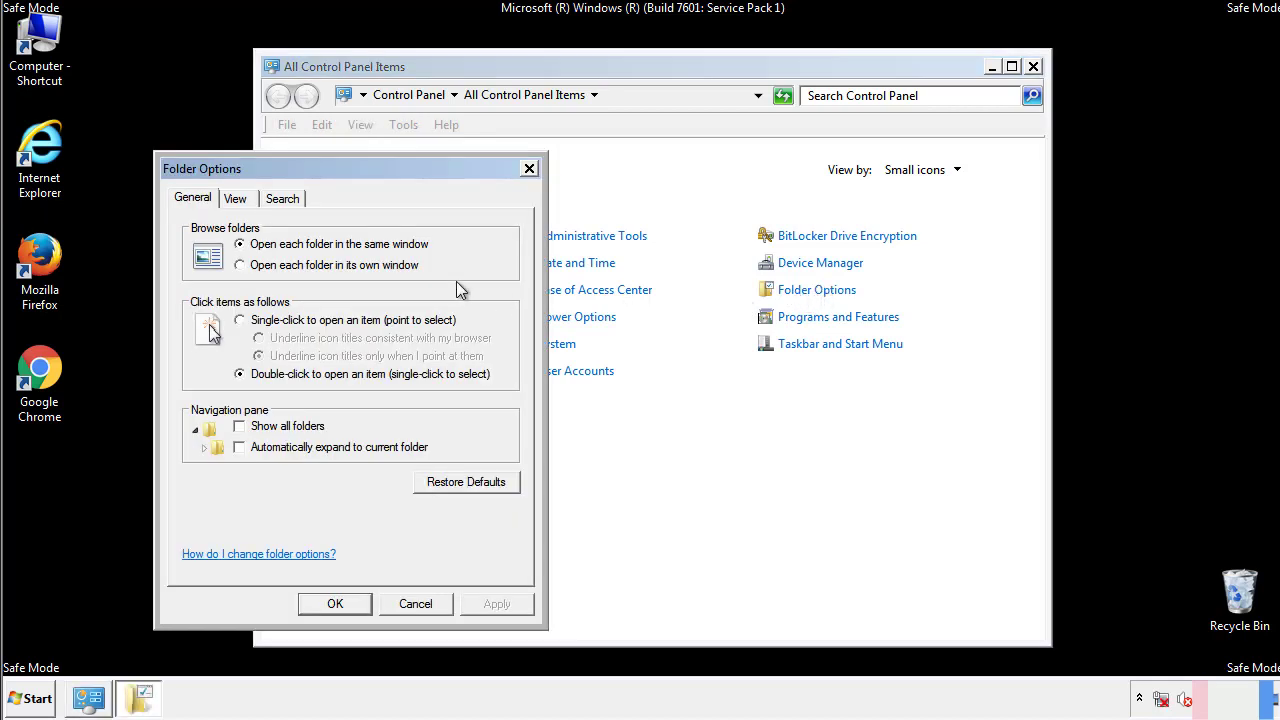
left_click(237, 200)
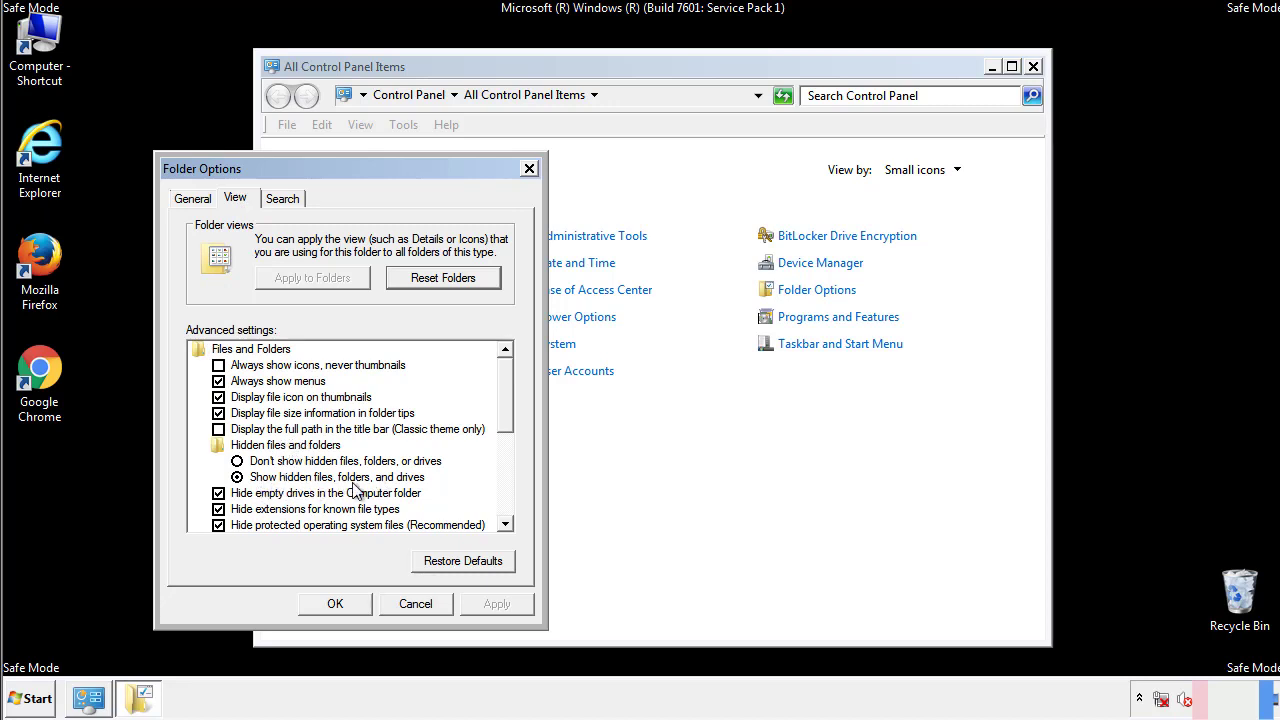
left_click(345, 601)
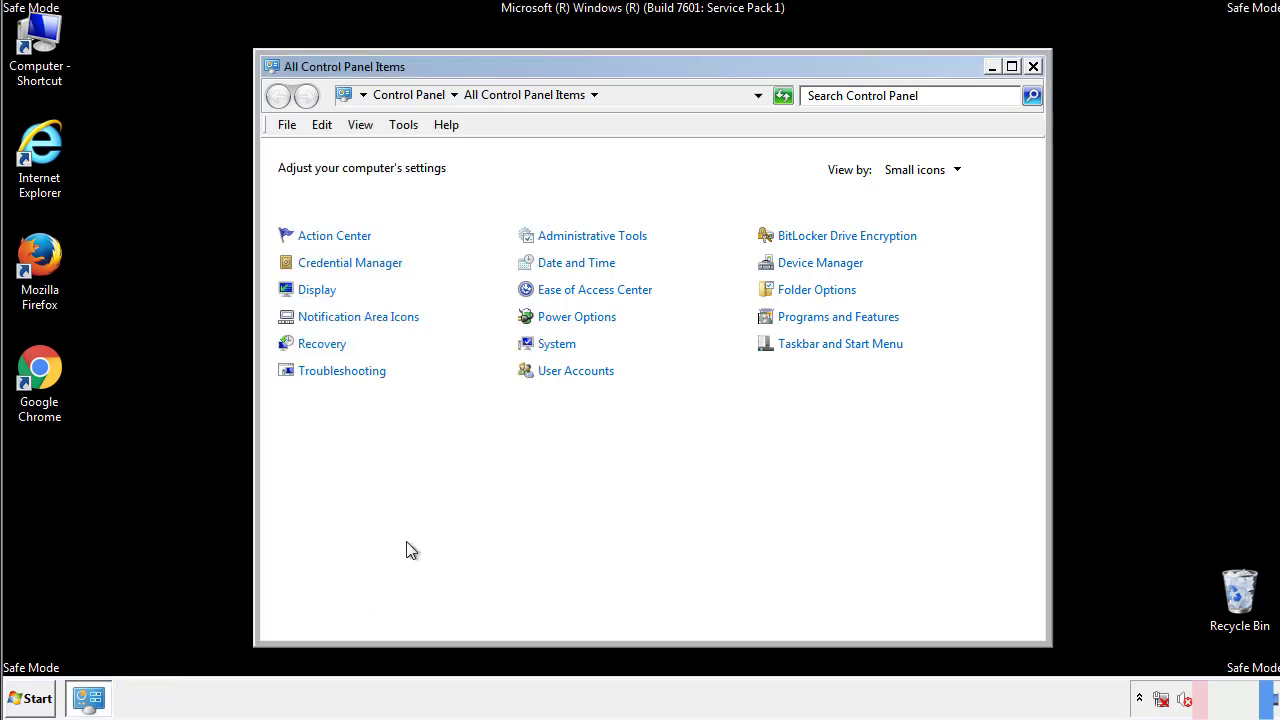
Step: Close Control Panel and open the Windows folder on Local Disk (C:)
left_click(1033, 66)
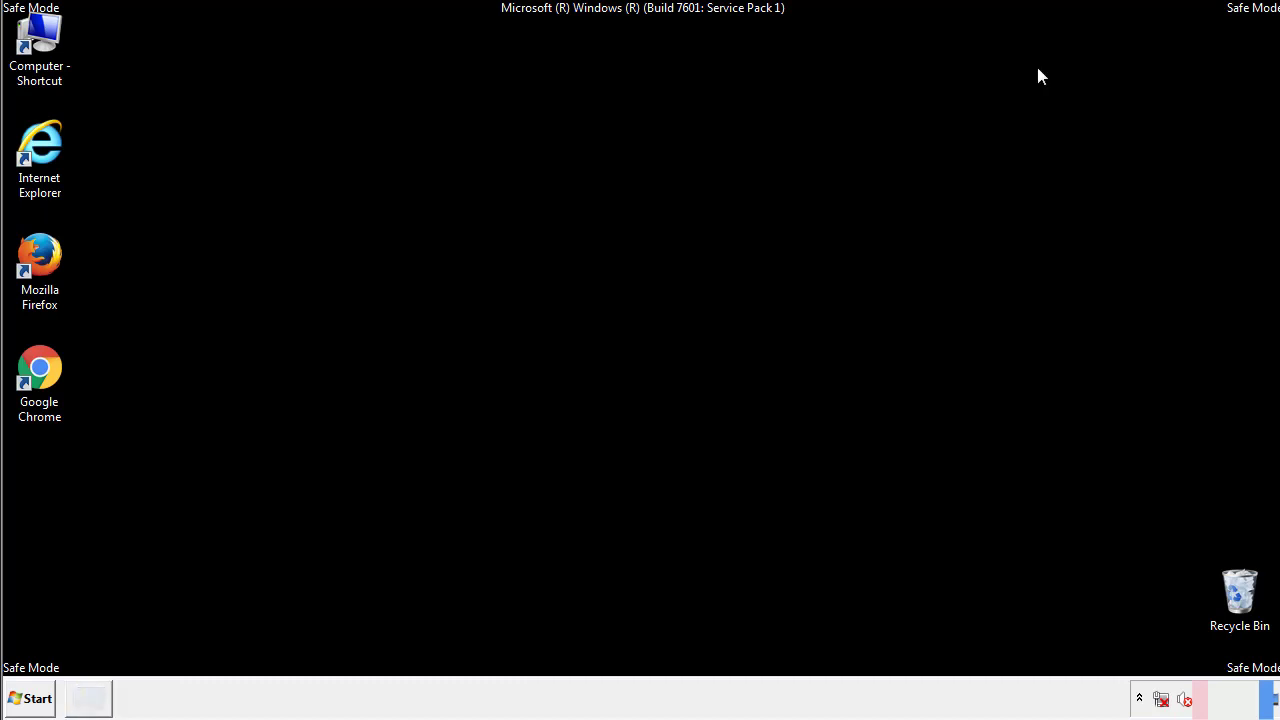
double_click(52, 35)
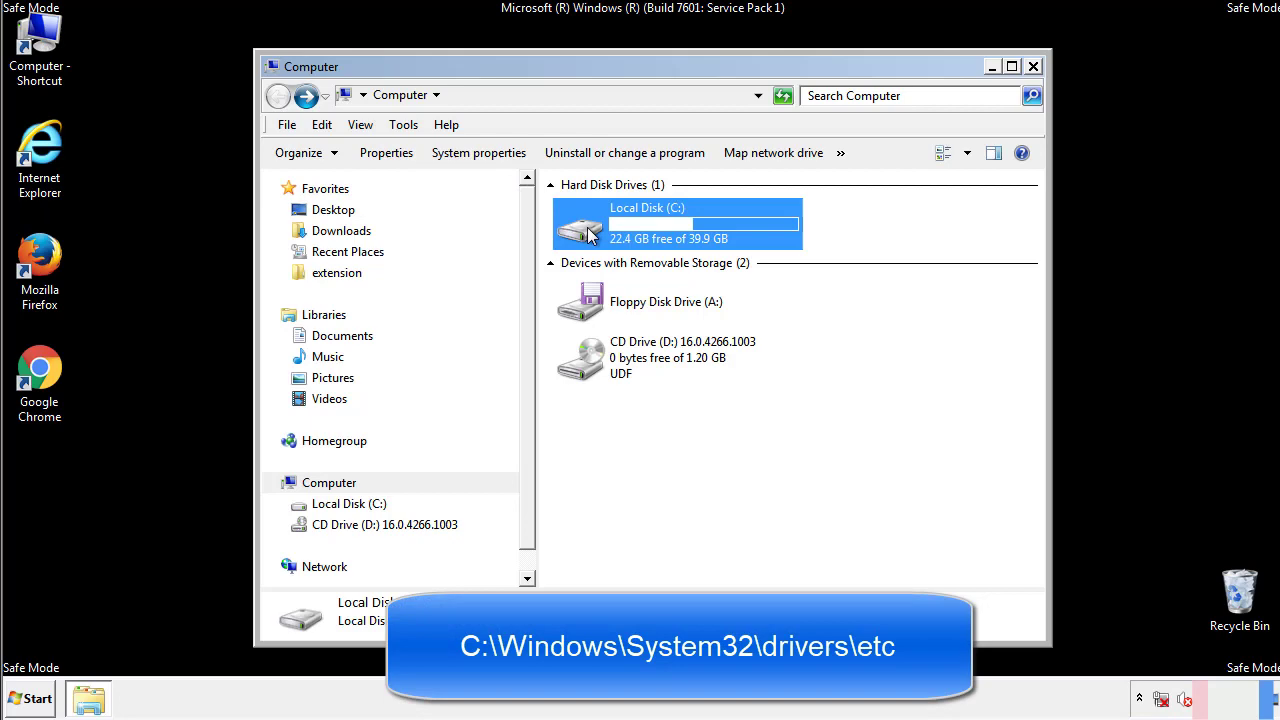
double_click(588, 236)
left_click(585, 370)
double_click(585, 370)
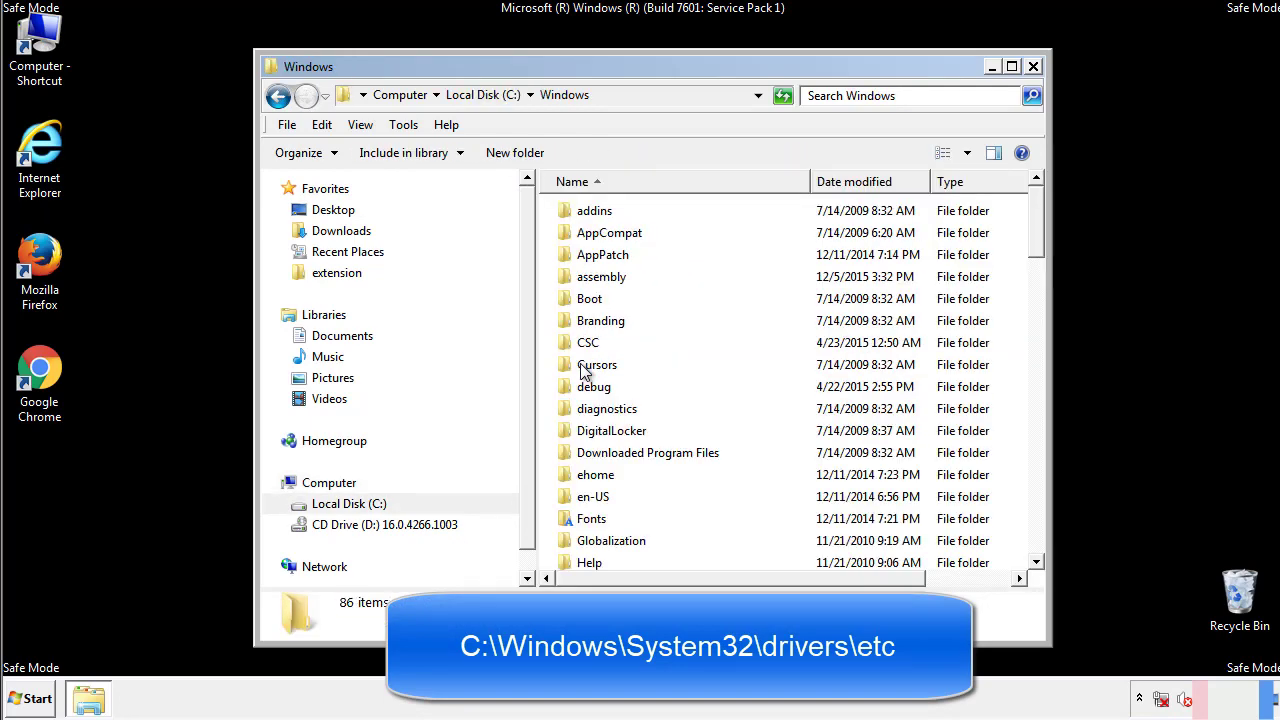
Step: Go through System32 and drivers into the etc folder and open the hosts file
scroll(588, 452, "down", 2)
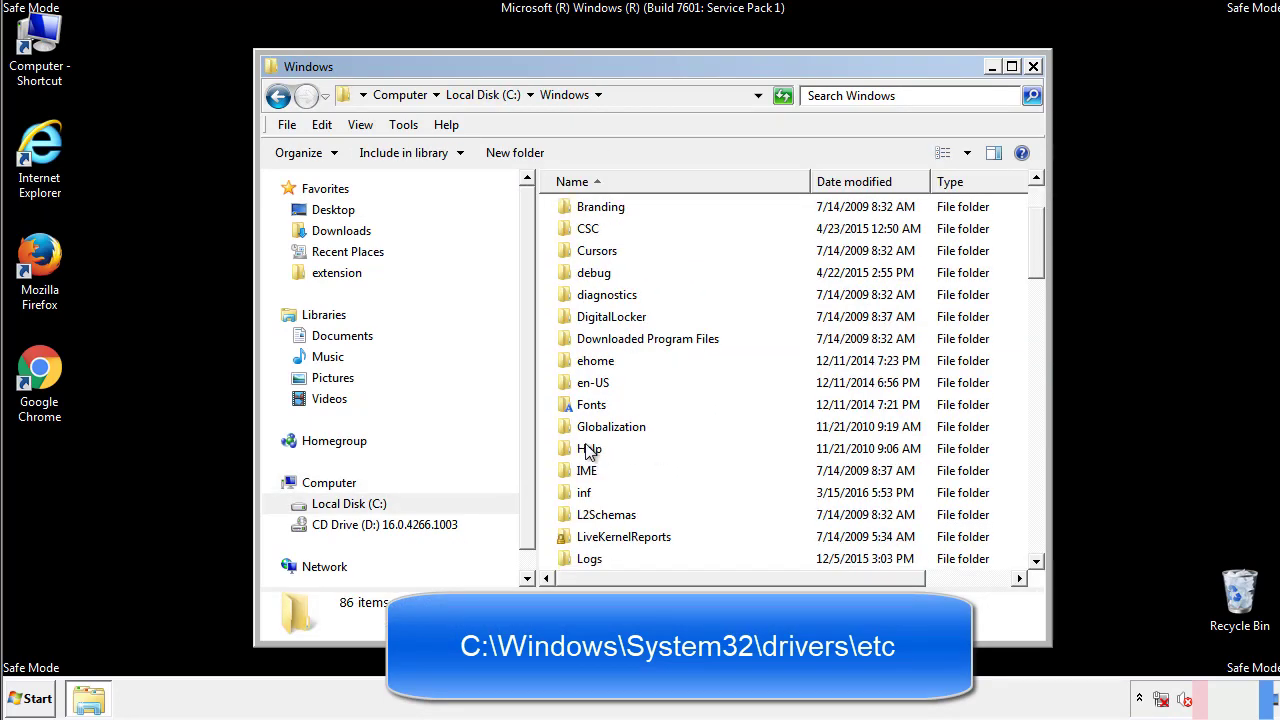
scroll(588, 452, "down", 2)
scroll(588, 452, "down", 2)
scroll(588, 452, "down", 3)
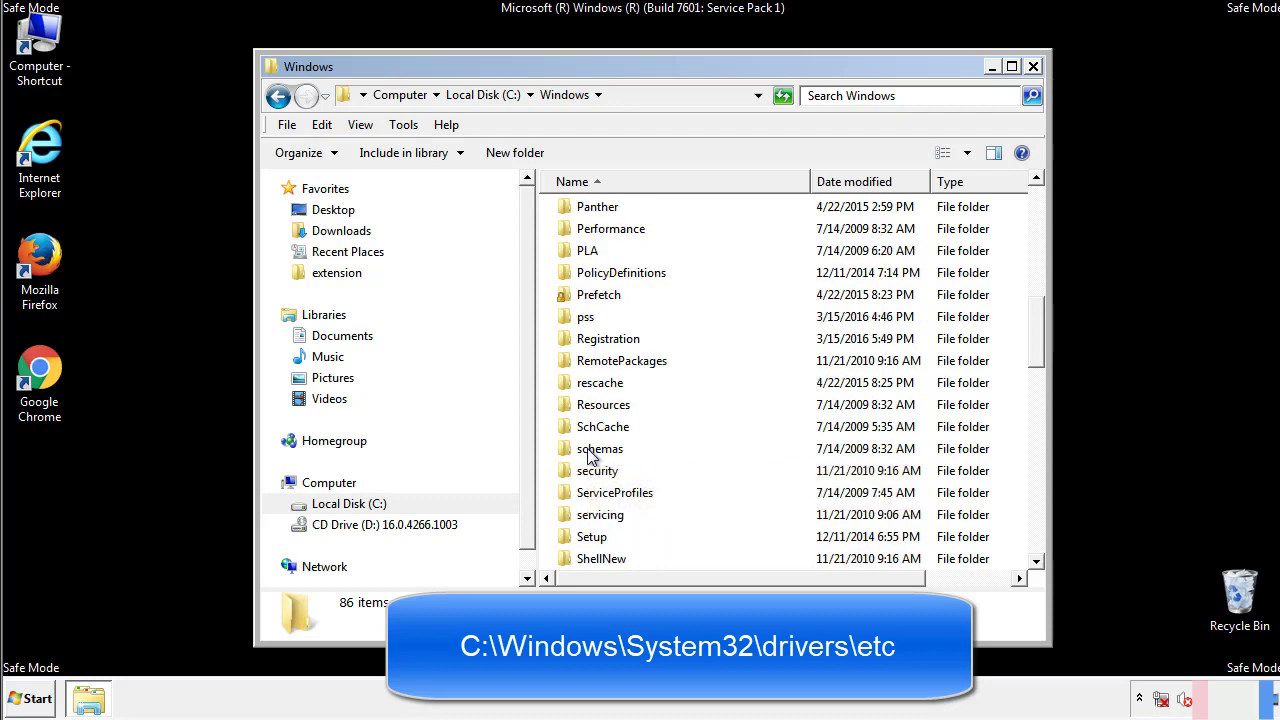
scroll(590, 456, "down", 2)
double_click(605, 518)
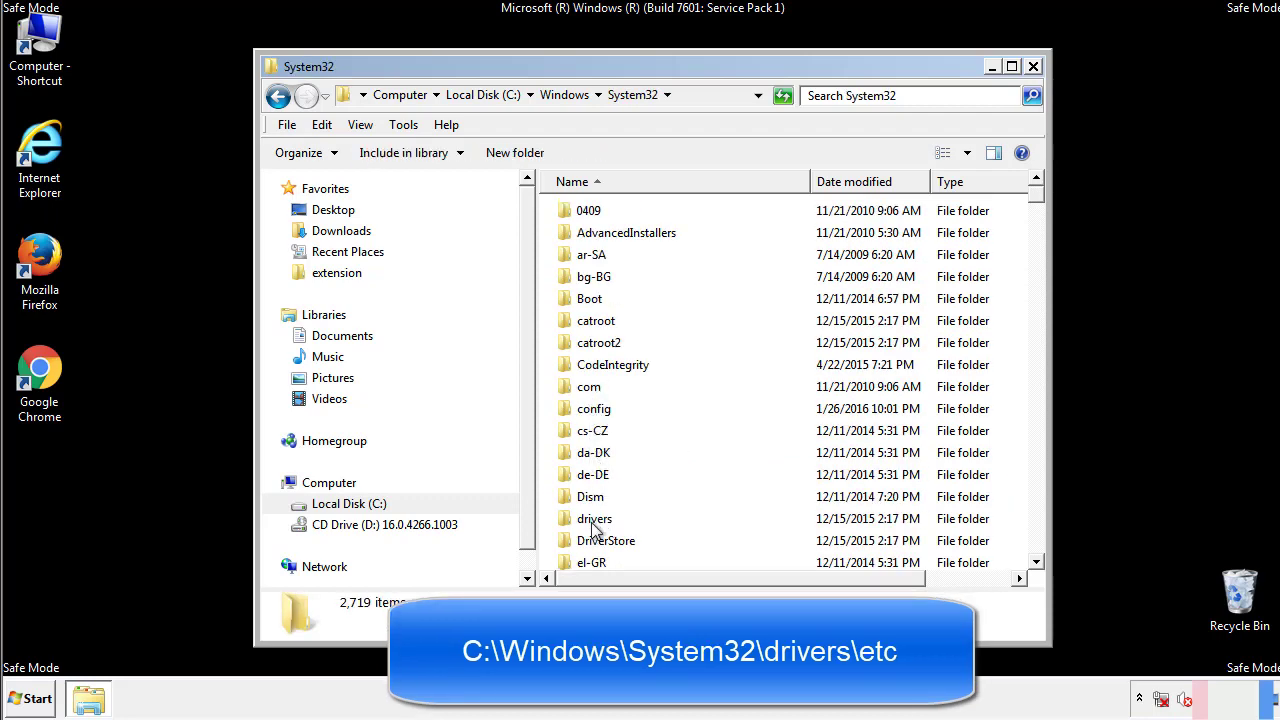
double_click(594, 519)
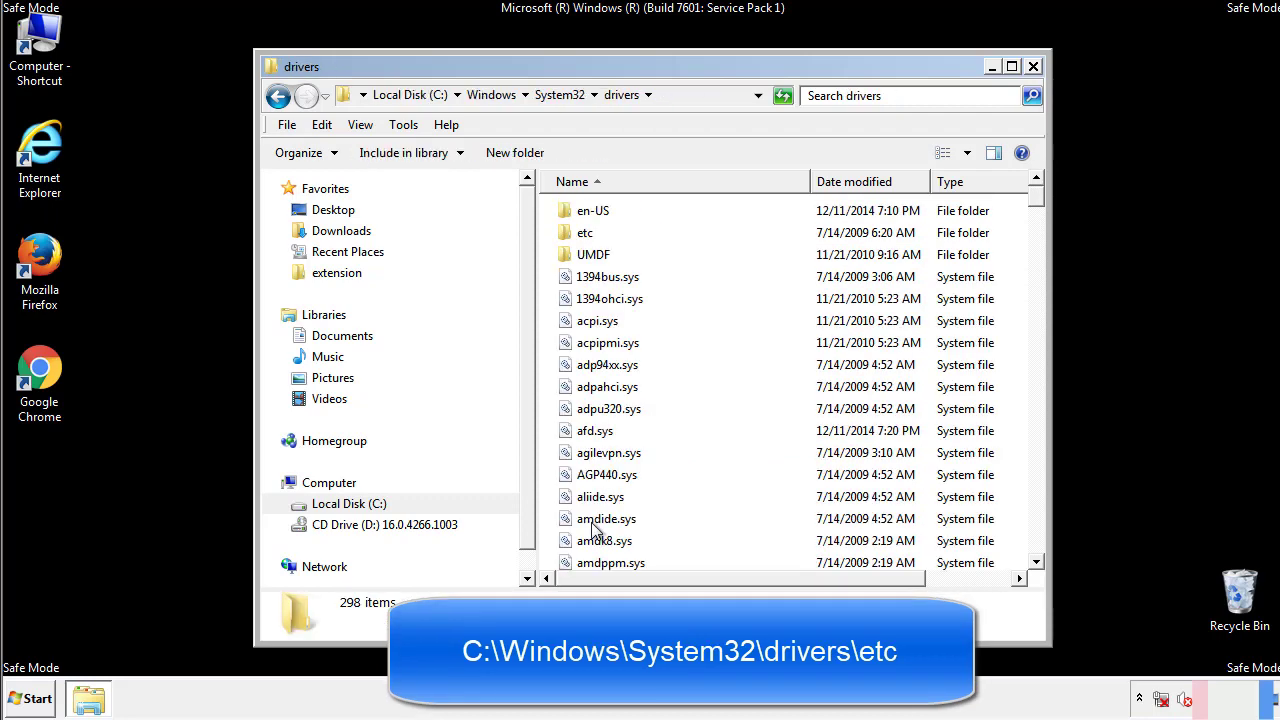
double_click(574, 238)
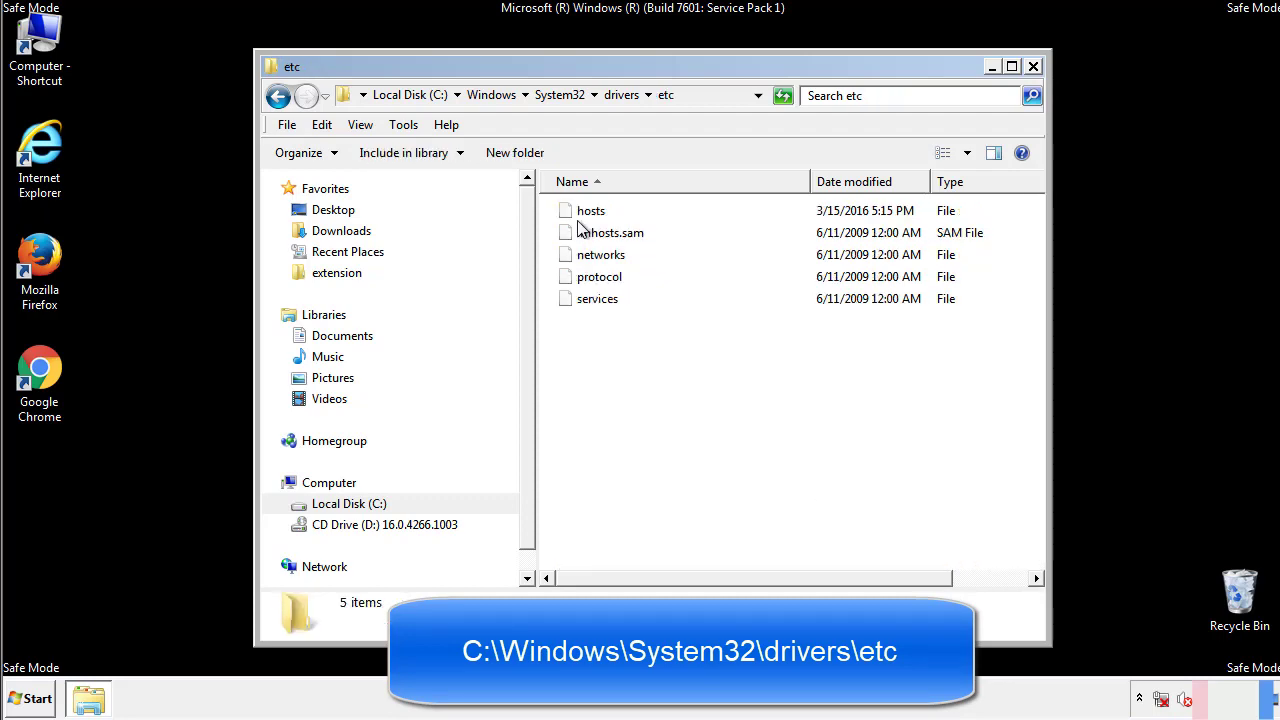
double_click(581, 213)
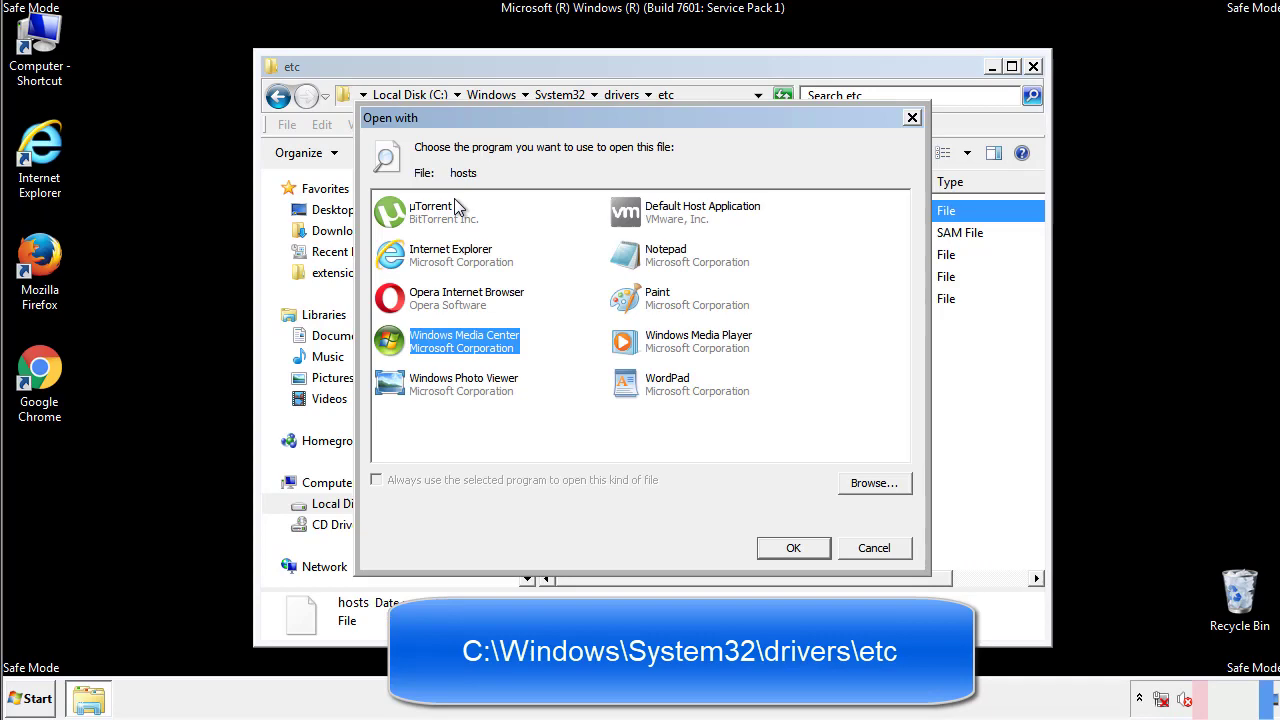
Step: Open the hosts file in Notepad and view its full contents
left_click(648, 262)
left_click(790, 547)
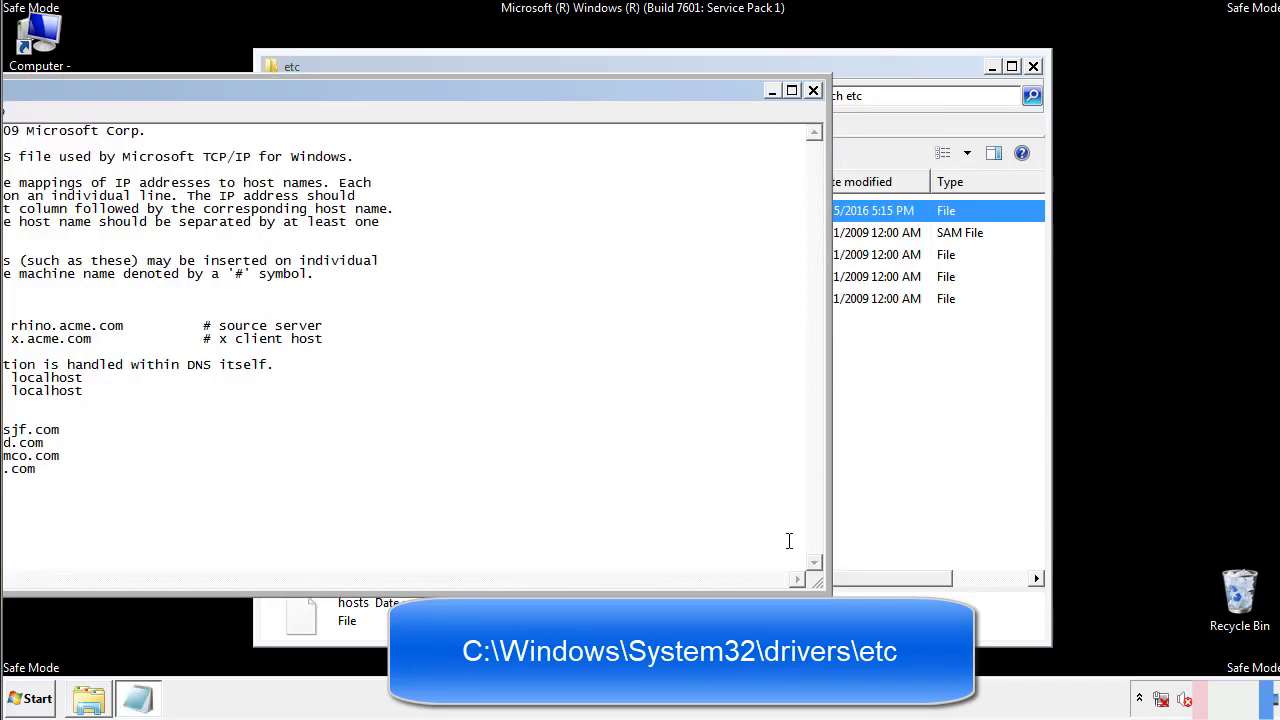
left_click_drag(527, 97, 818, 117)
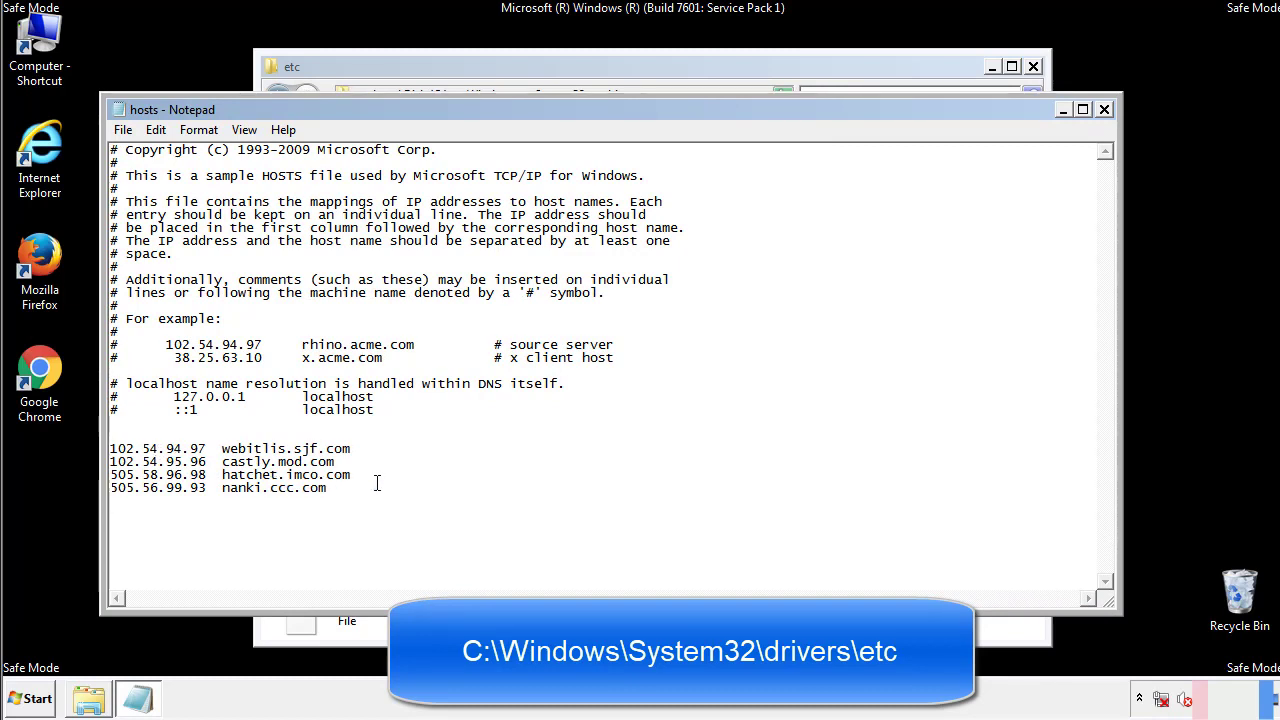
Step: Delete the four custom host entries below localhost and save the hosts file
left_click_drag(357, 490, 110, 446)
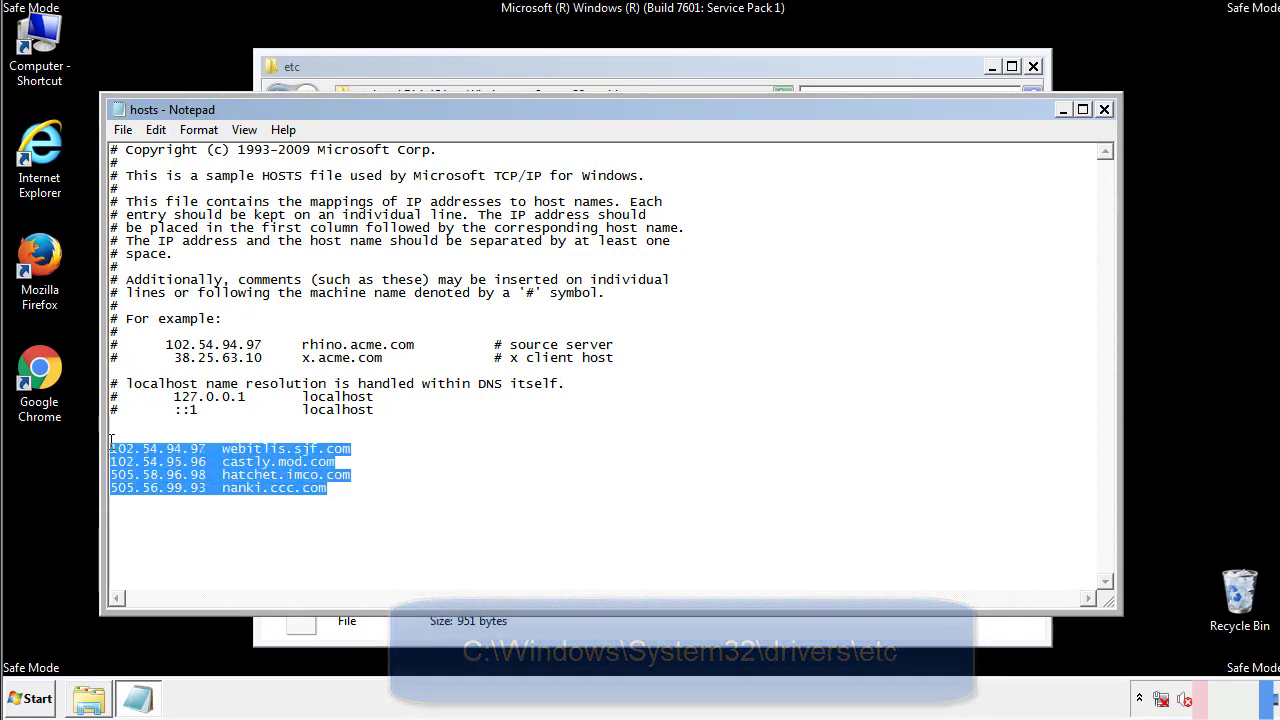
key("Delete")
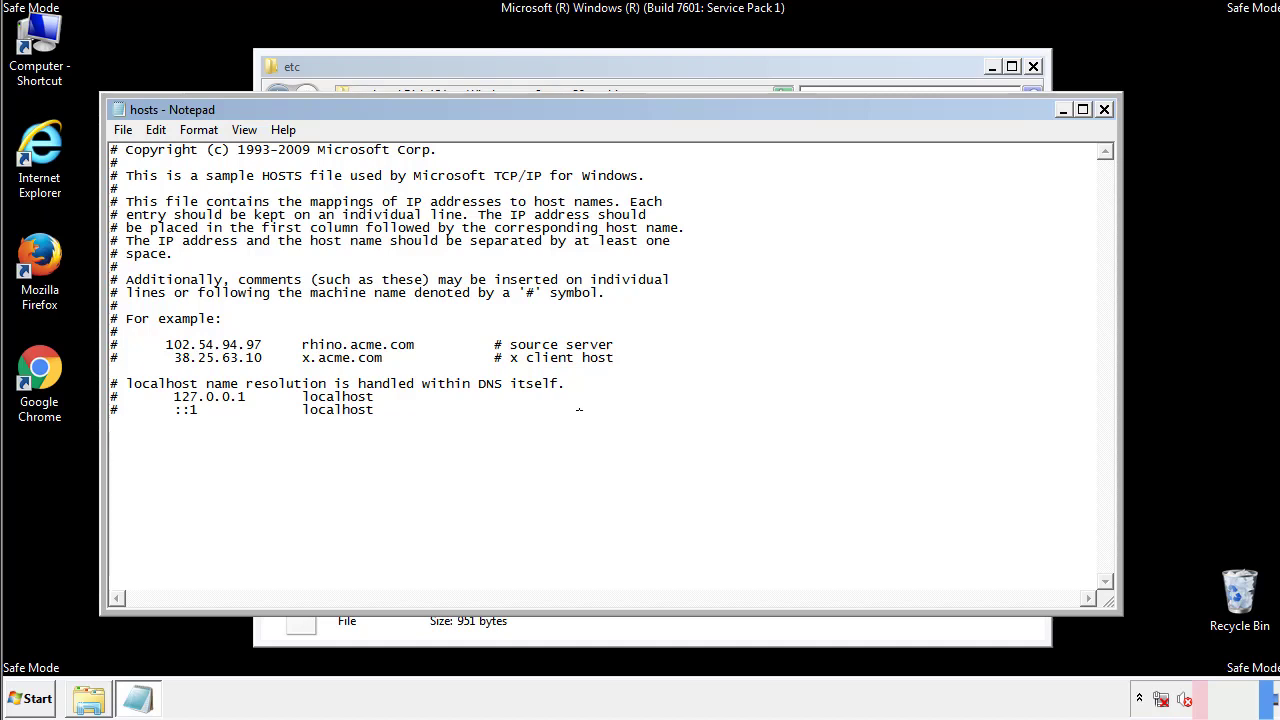
left_click(1105, 112)
left_click(564, 365)
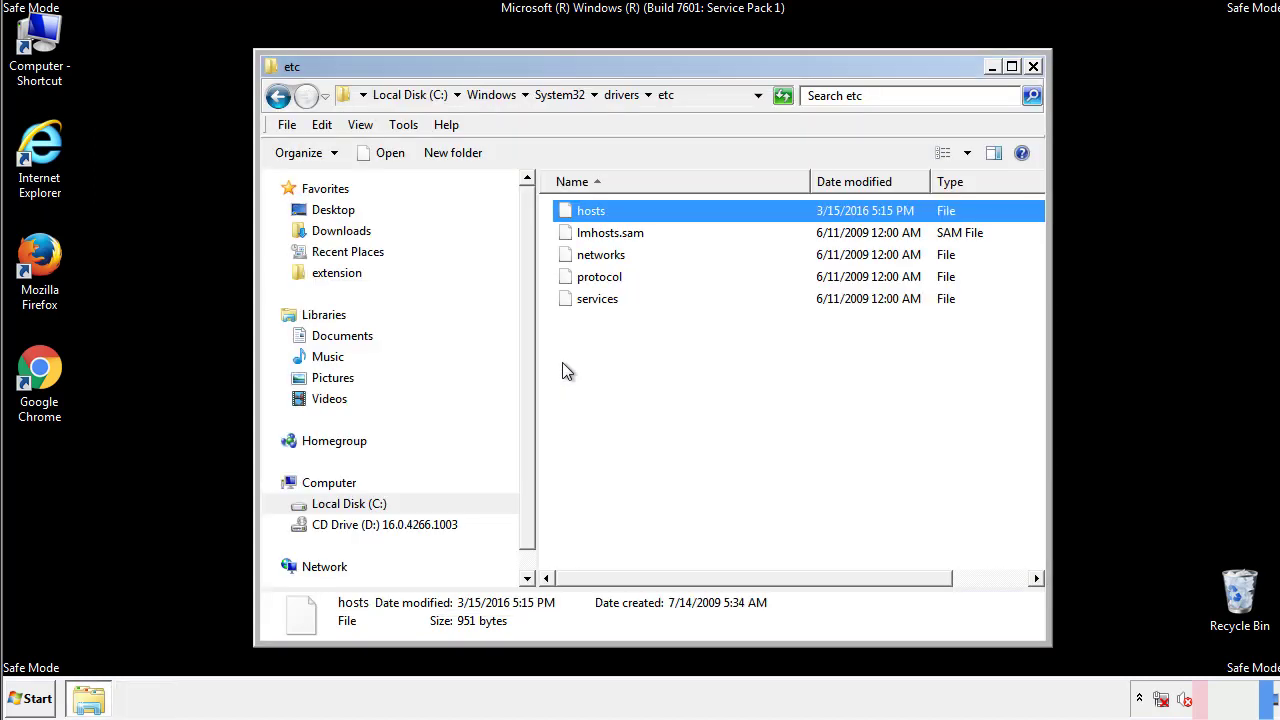
Step: Close the etc window and open the Startup folder from All Programs
left_click(1033, 68)
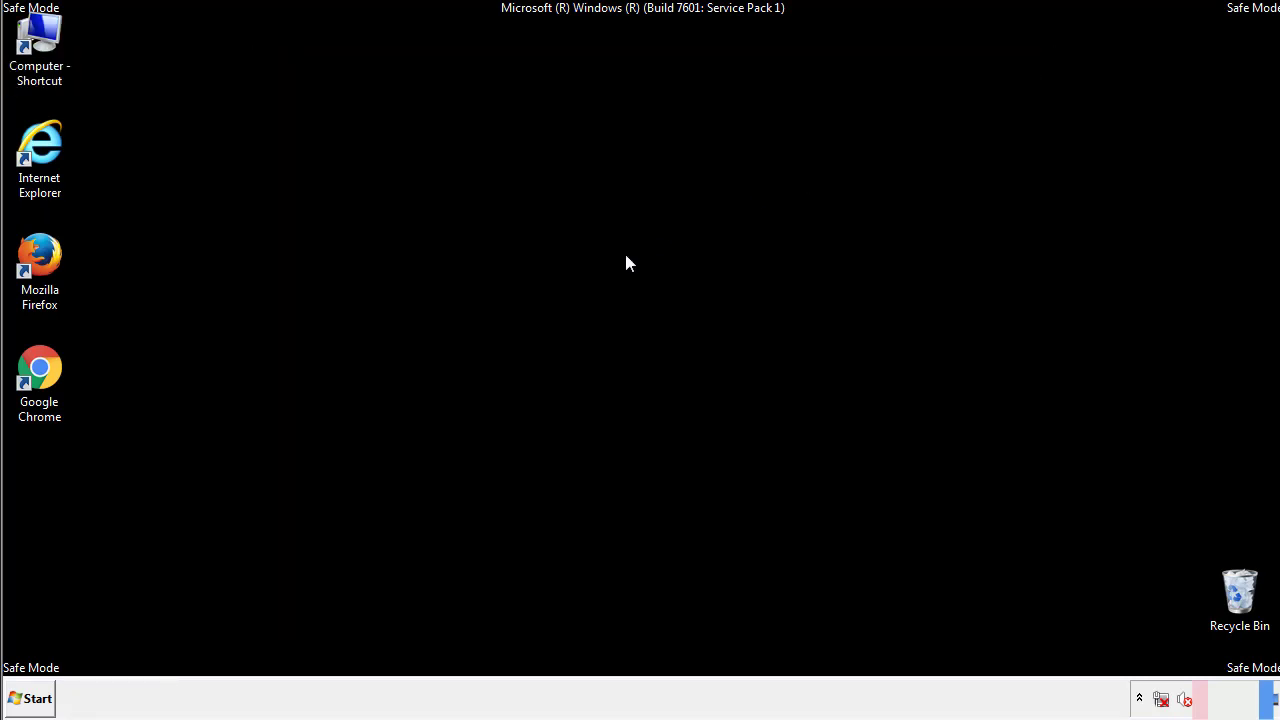
left_click(32, 699)
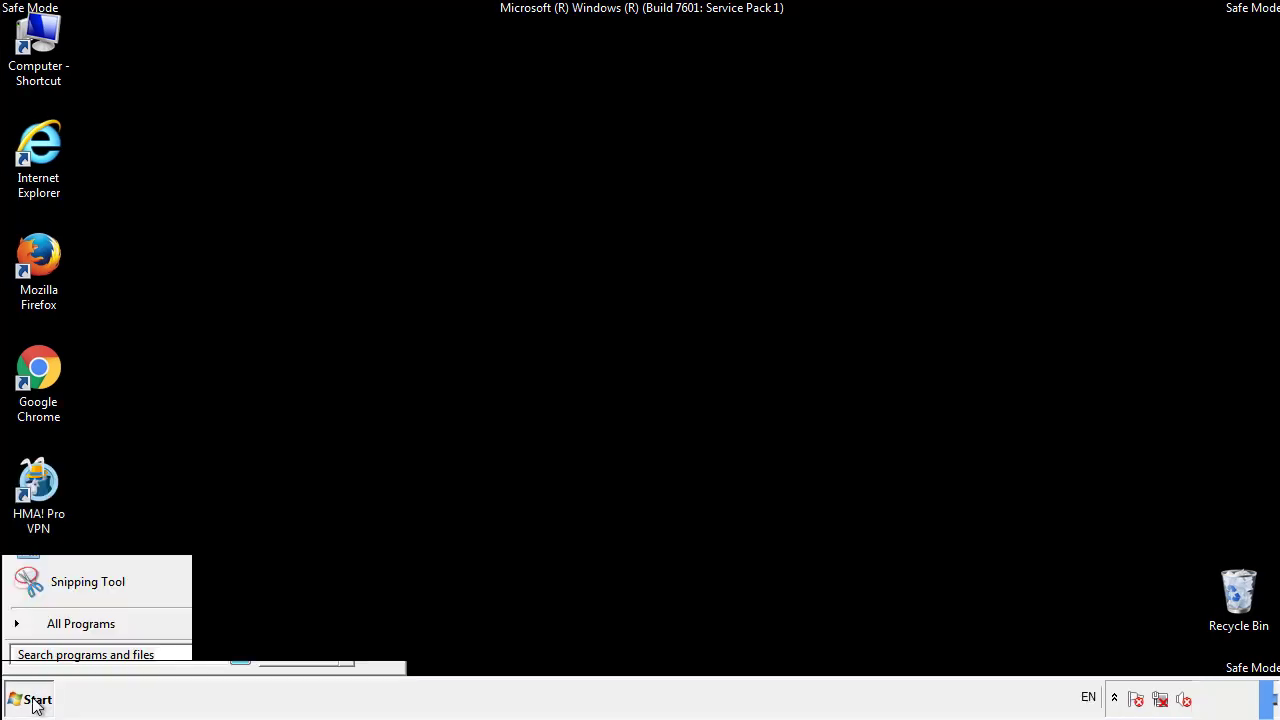
left_click(57, 628)
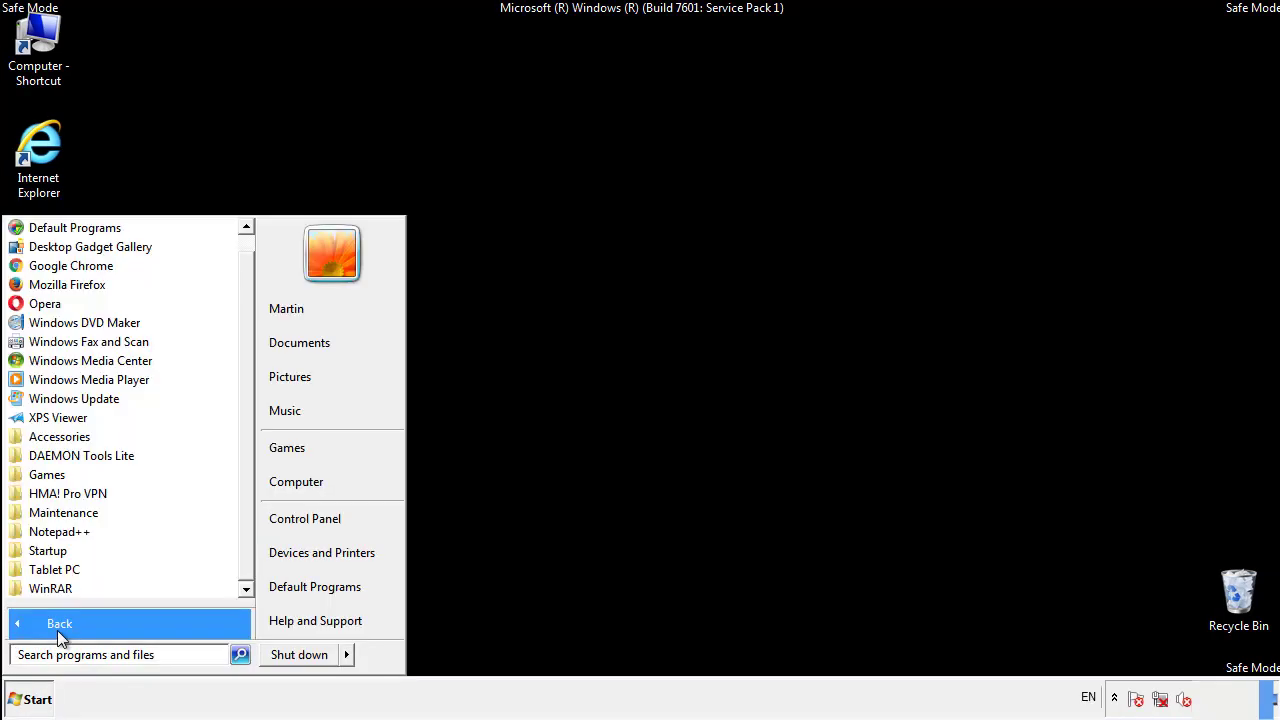
right_click(53, 552)
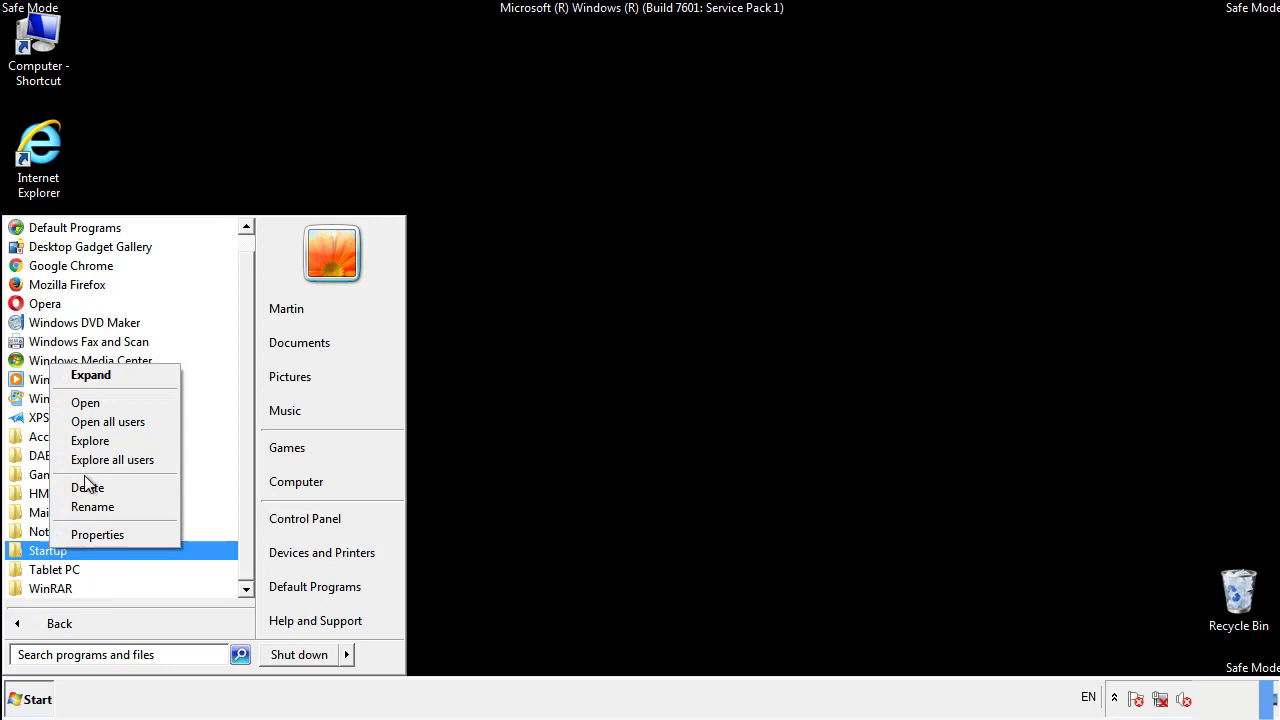
left_click(96, 401)
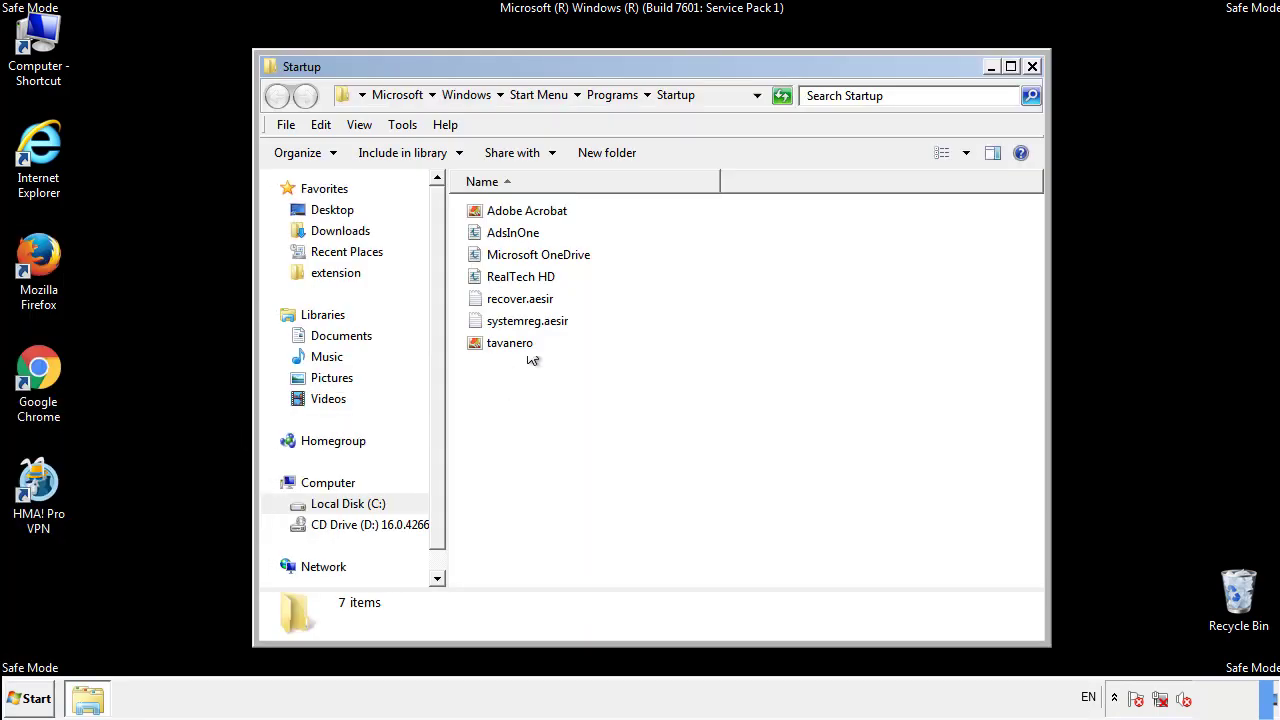
Step: Delete AdsInOne, recover.aesir, systemreg.aesir and tavanero from Startup, then close the window
left_click(521, 236)
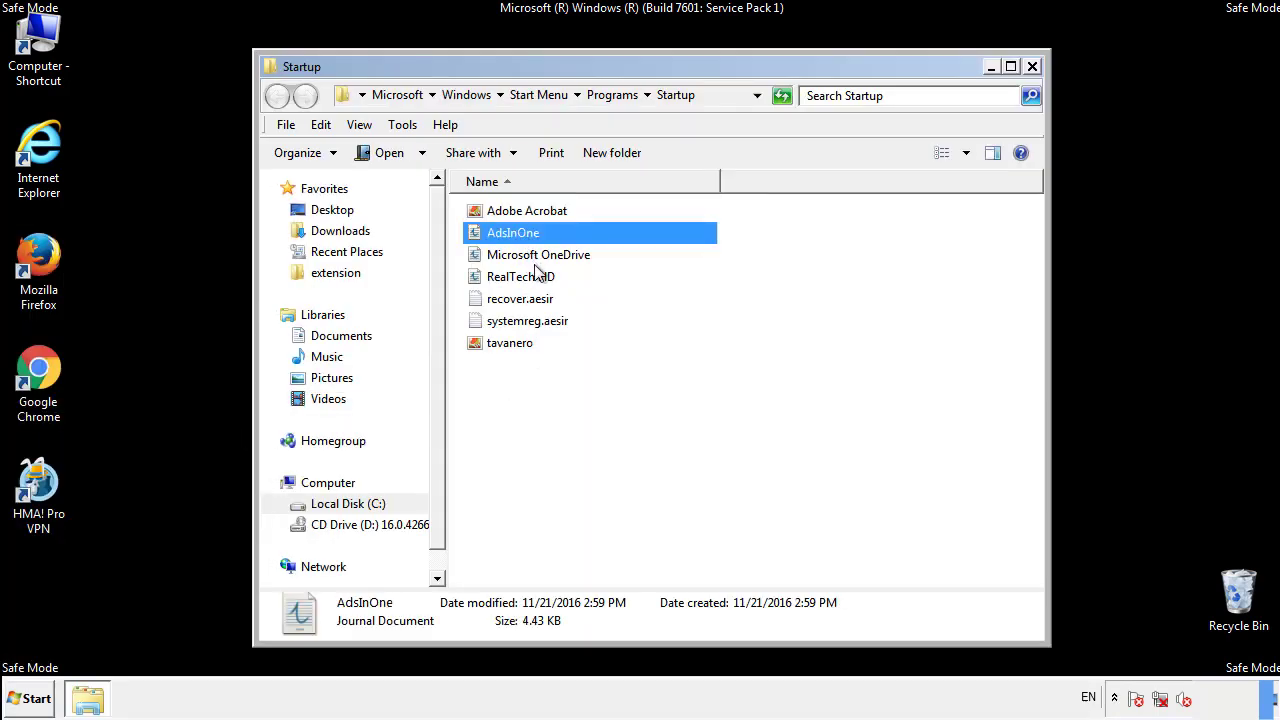
left_click(520, 300, "ctrl")
left_click(531, 320, "ctrl")
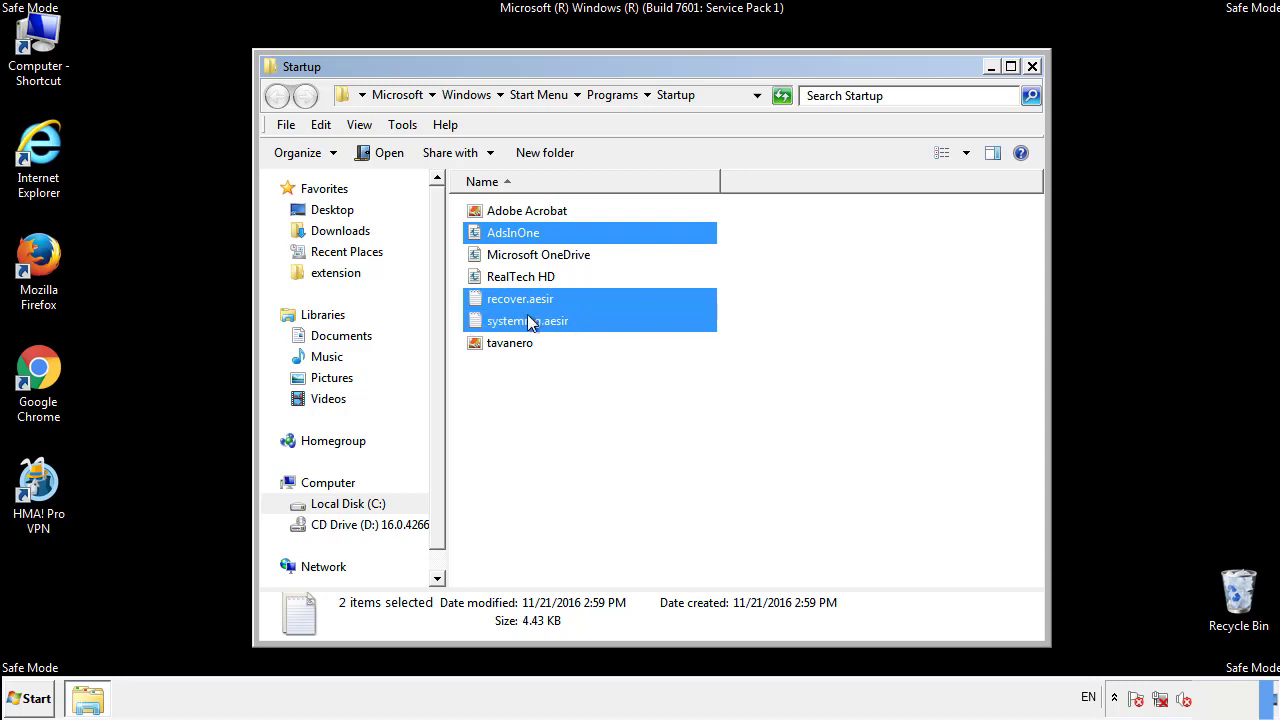
left_click(511, 343, "ctrl")
right_click(506, 344)
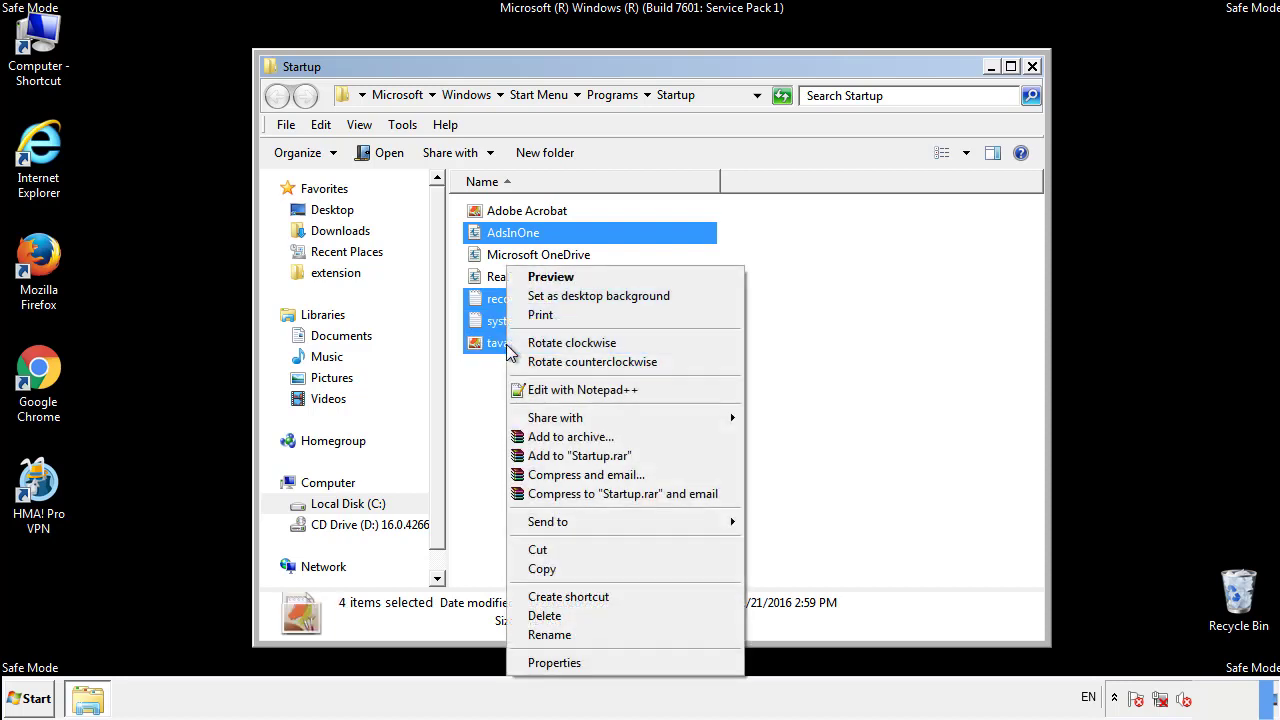
left_click(543, 615)
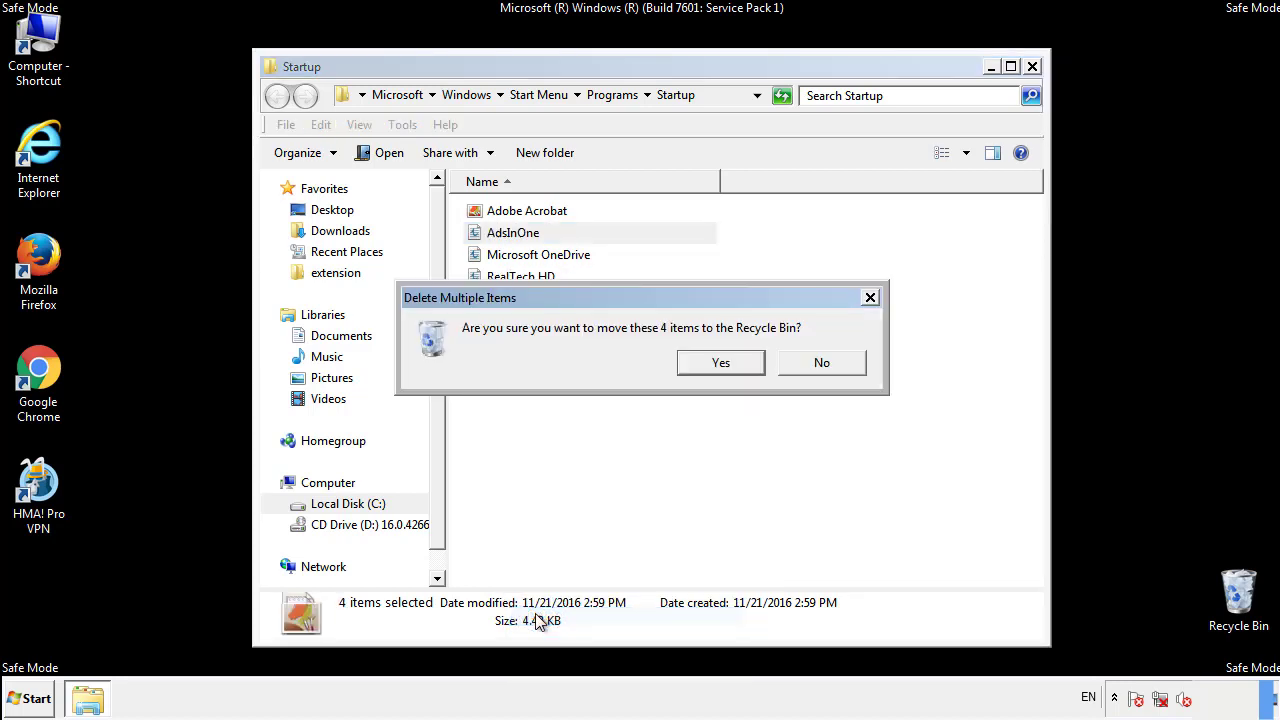
left_click(709, 363)
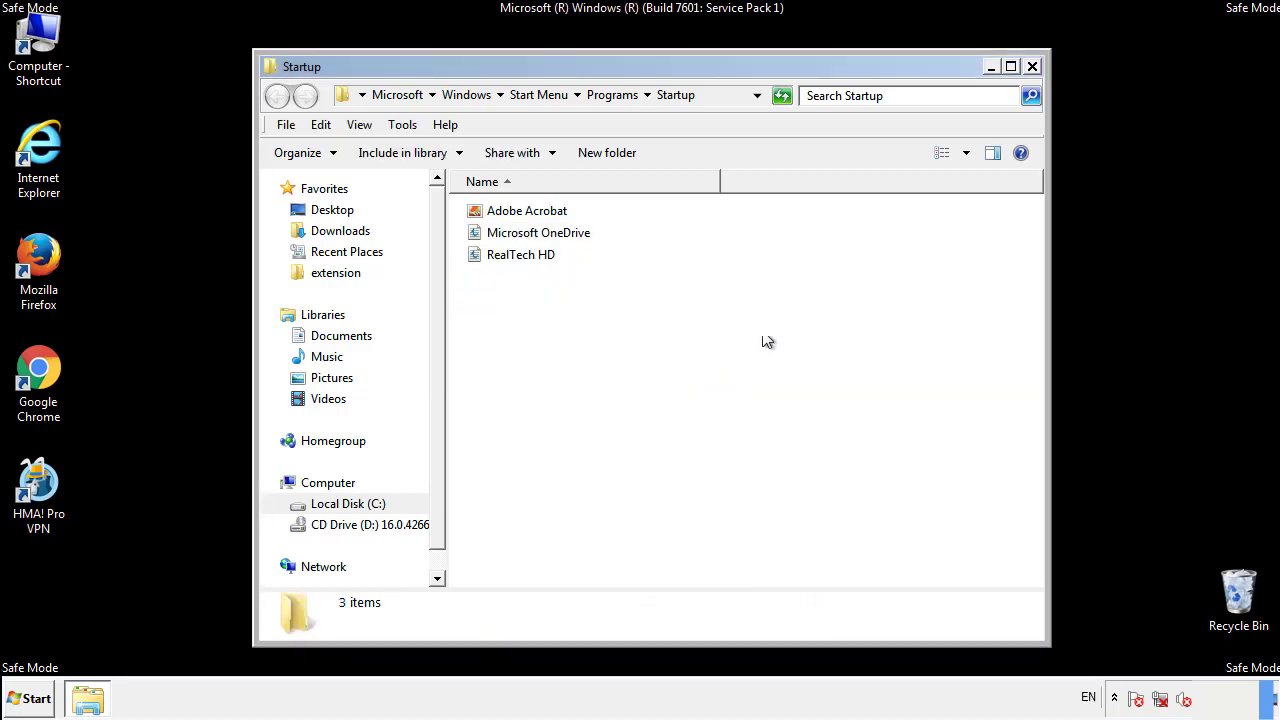
left_click(1035, 76)
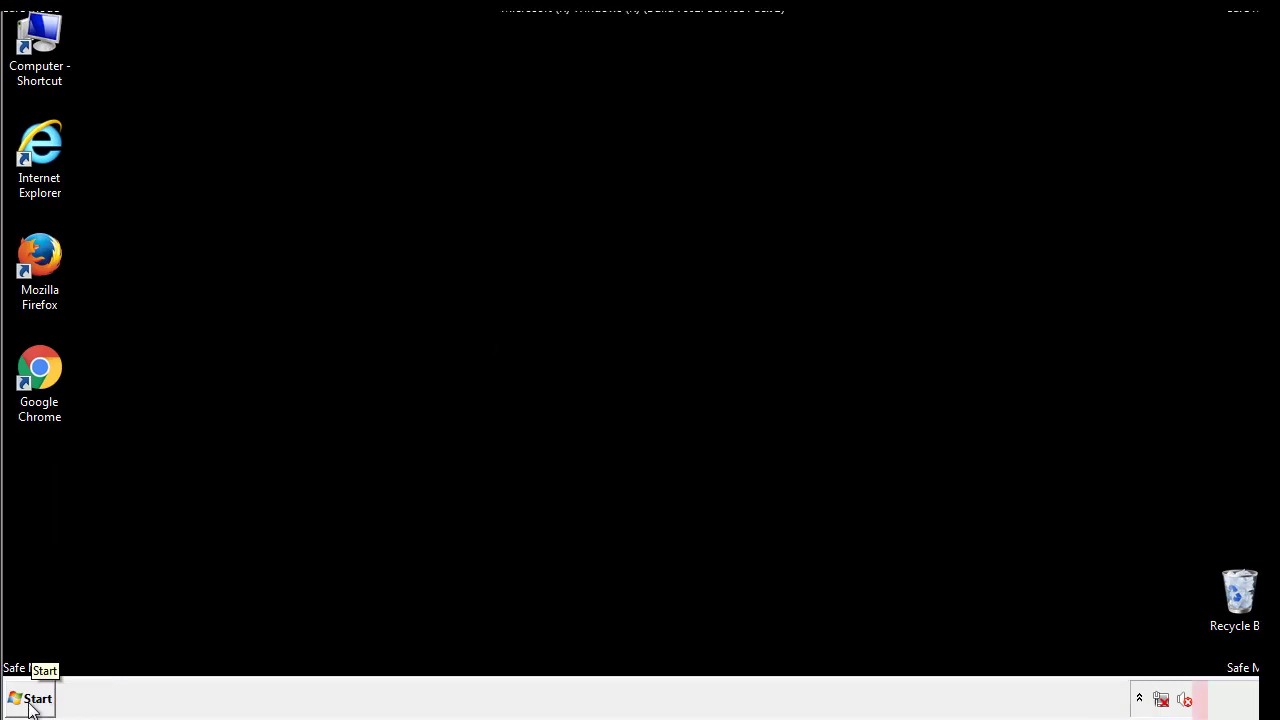
Step: Launch regedit and expand HKEY_LOCAL_MACHINE down to its SOFTWARE key
left_click(30, 705)
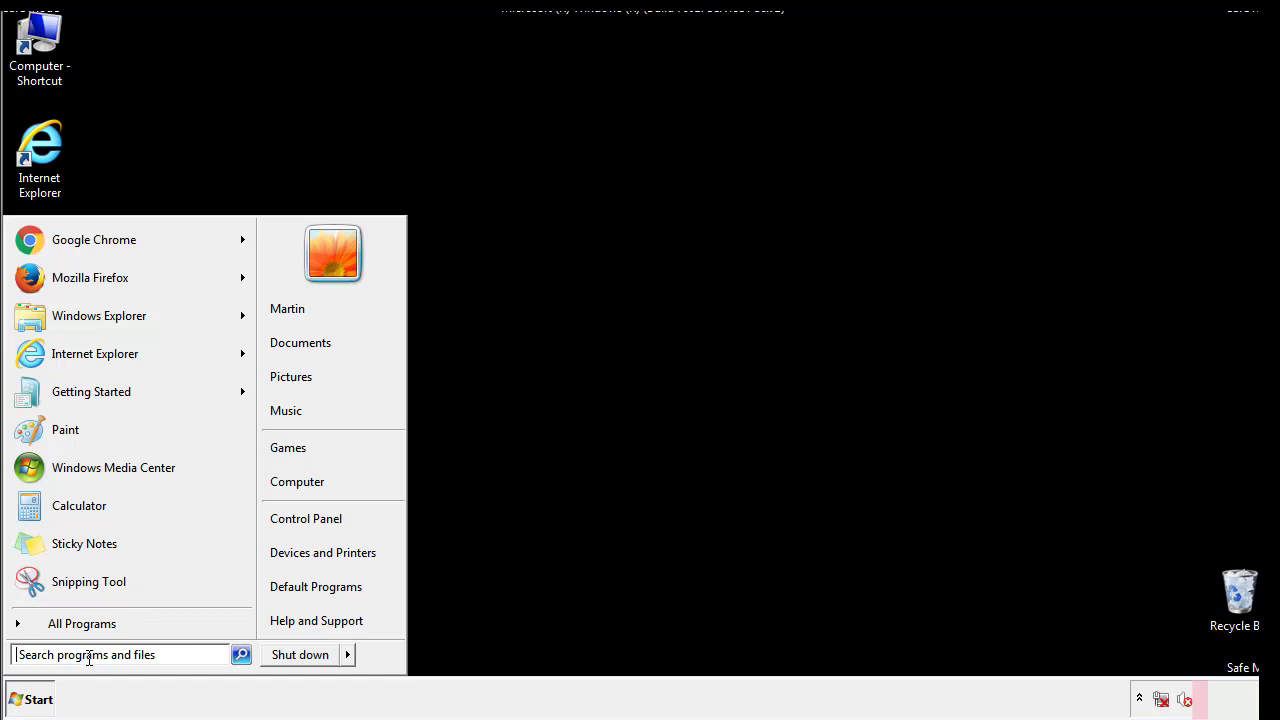
type("reged")
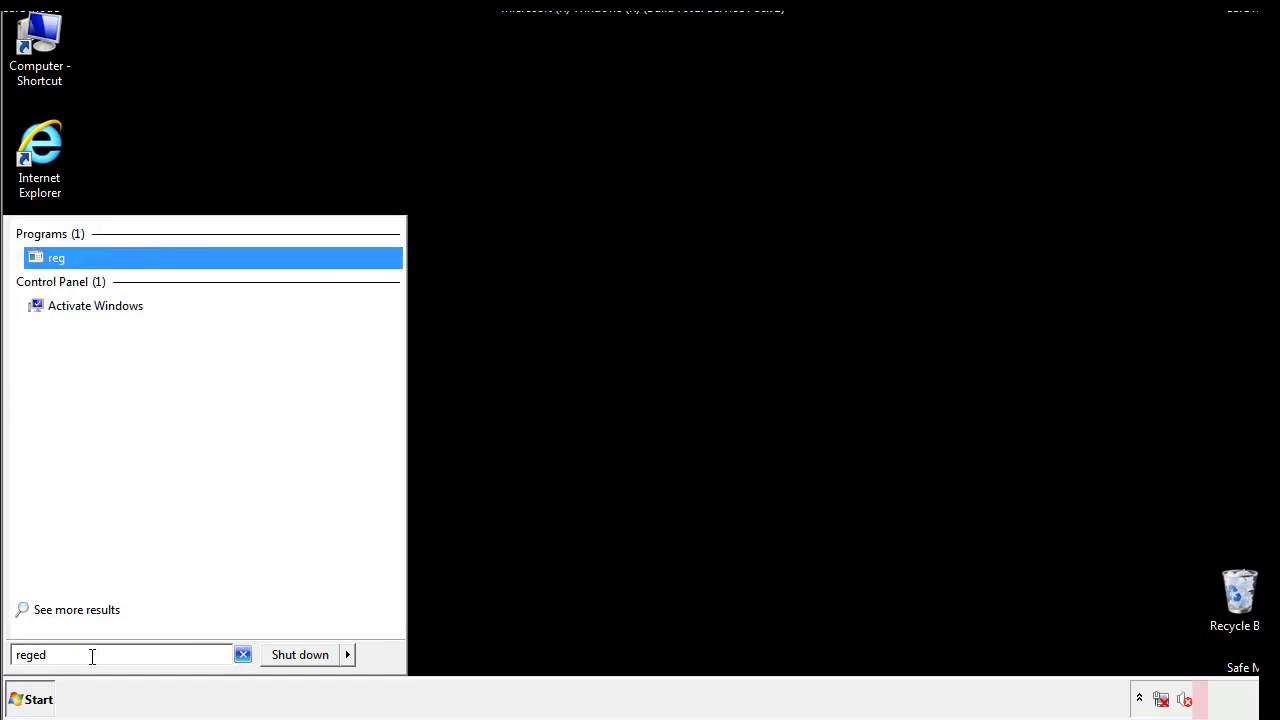
type("it")
key("Return")
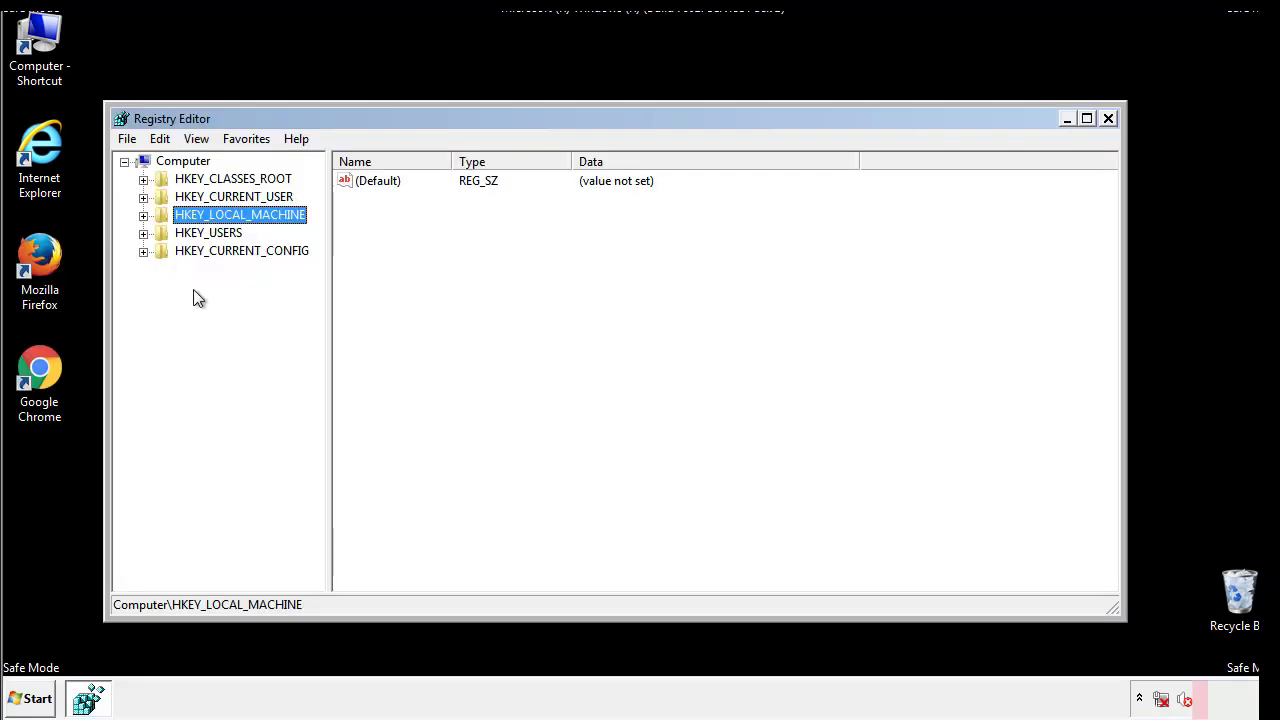
left_click(143, 217)
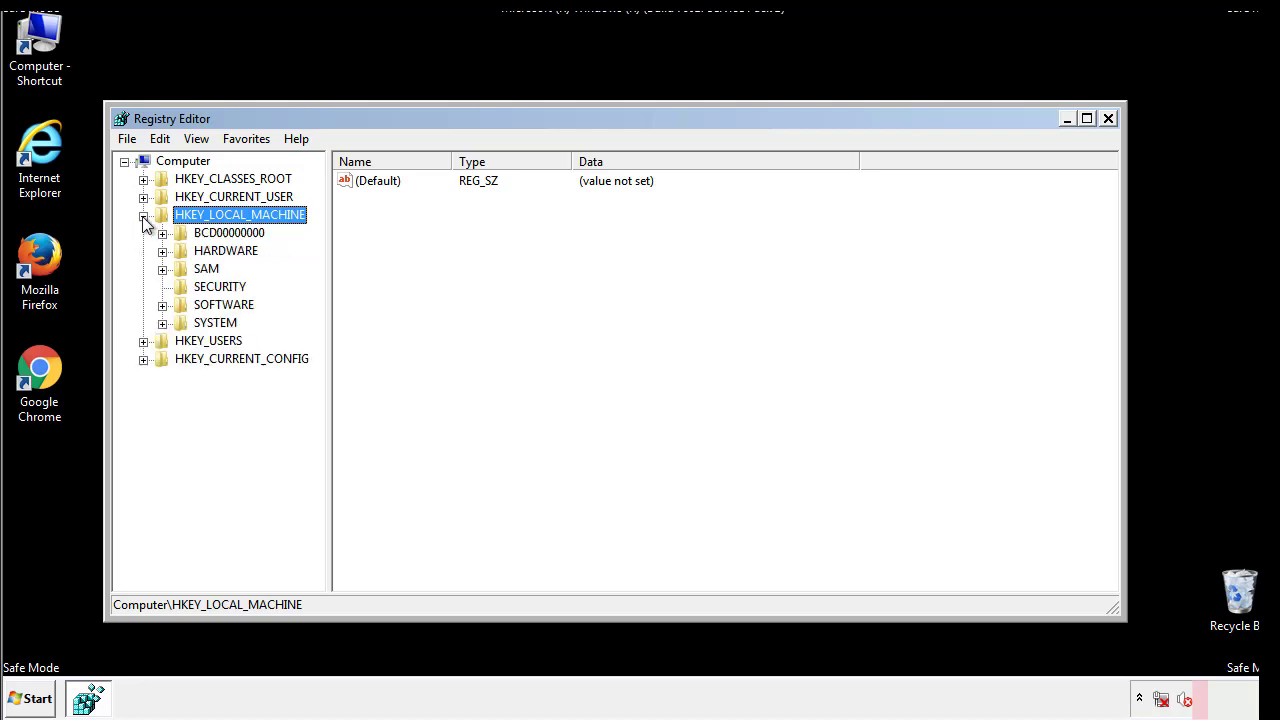
left_click(160, 306)
Step: Open HKLM\SOFTWARE\Microsoft\Windows\CurrentVersion\Run and delete the tappi.loc value
left_click_drag(315, 296, 317, 331)
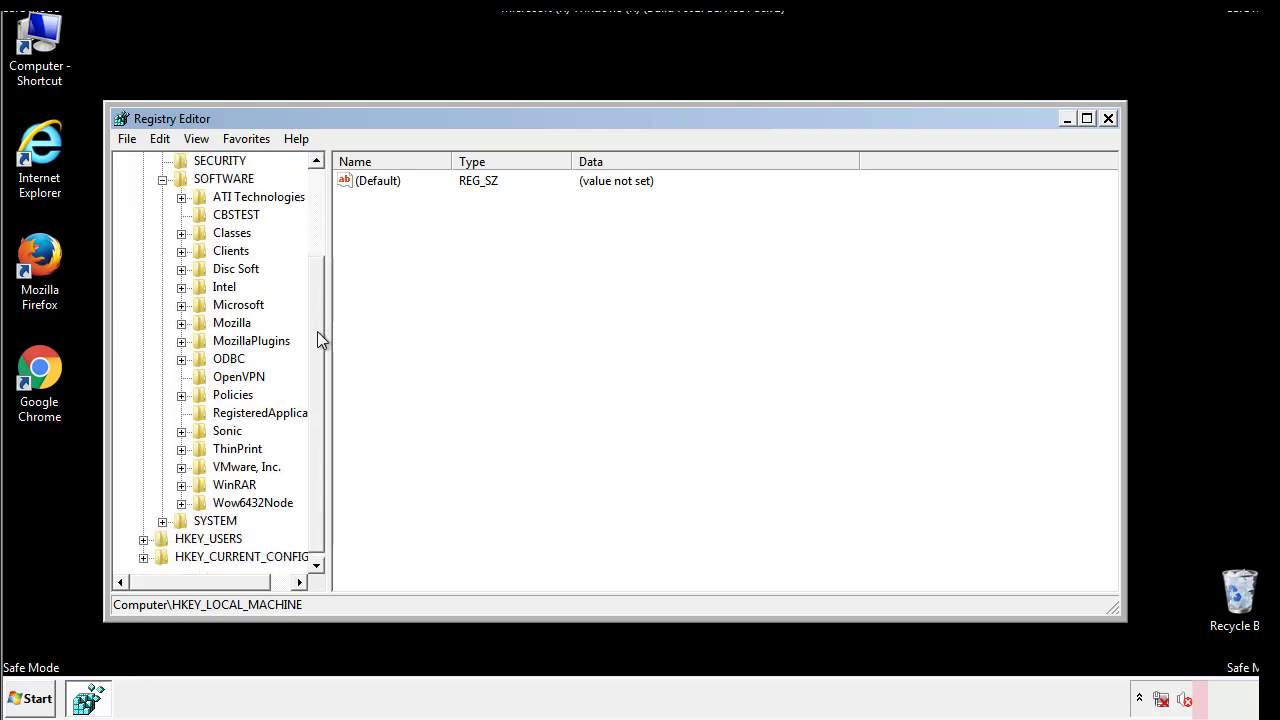
left_click(181, 306)
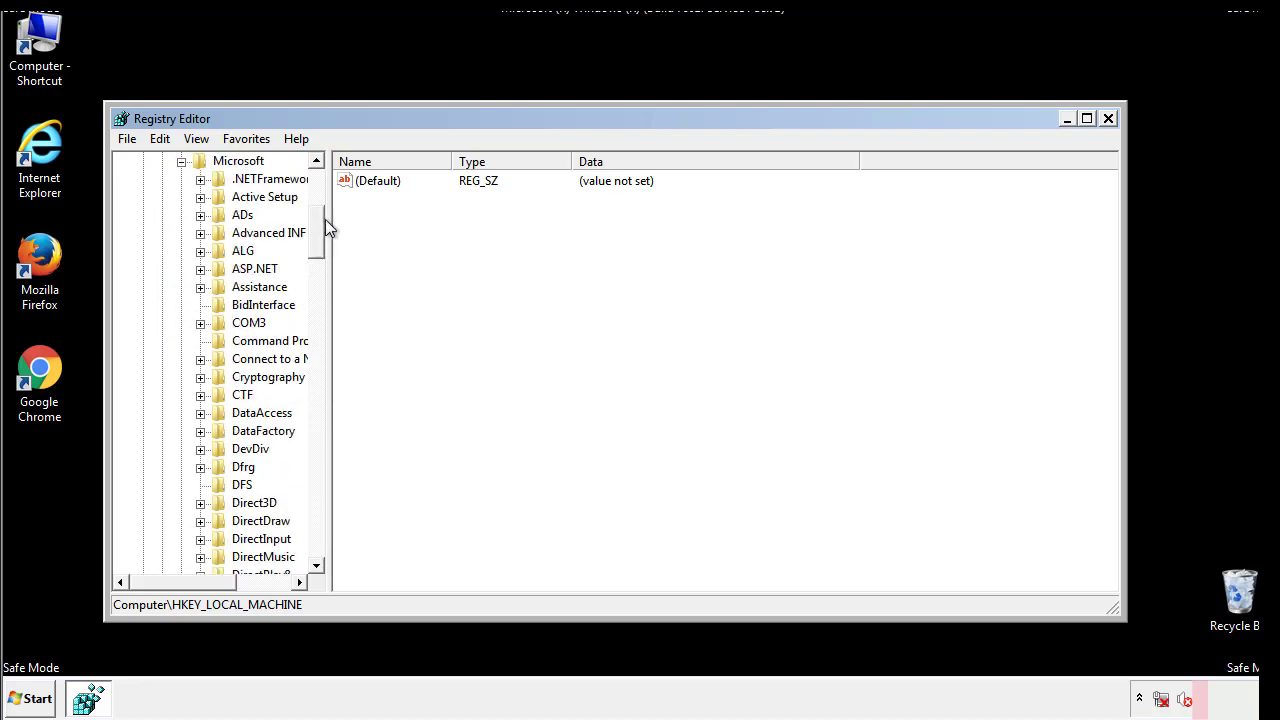
mouse_move(316, 247)
left_mouse_down()
mouse_move(316, 525)
mouse_move(316, 500)
left_mouse_up()
left_click(201, 305)
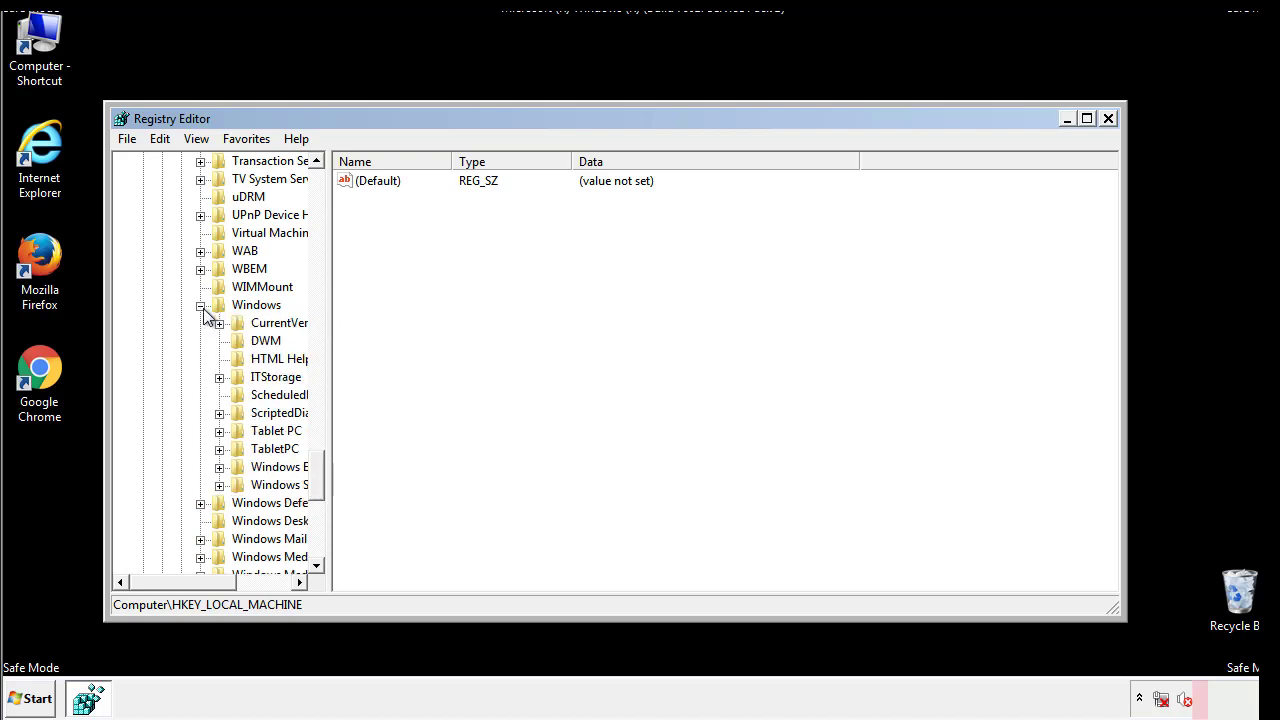
left_click_drag(176, 581, 204, 587)
left_click(164, 323)
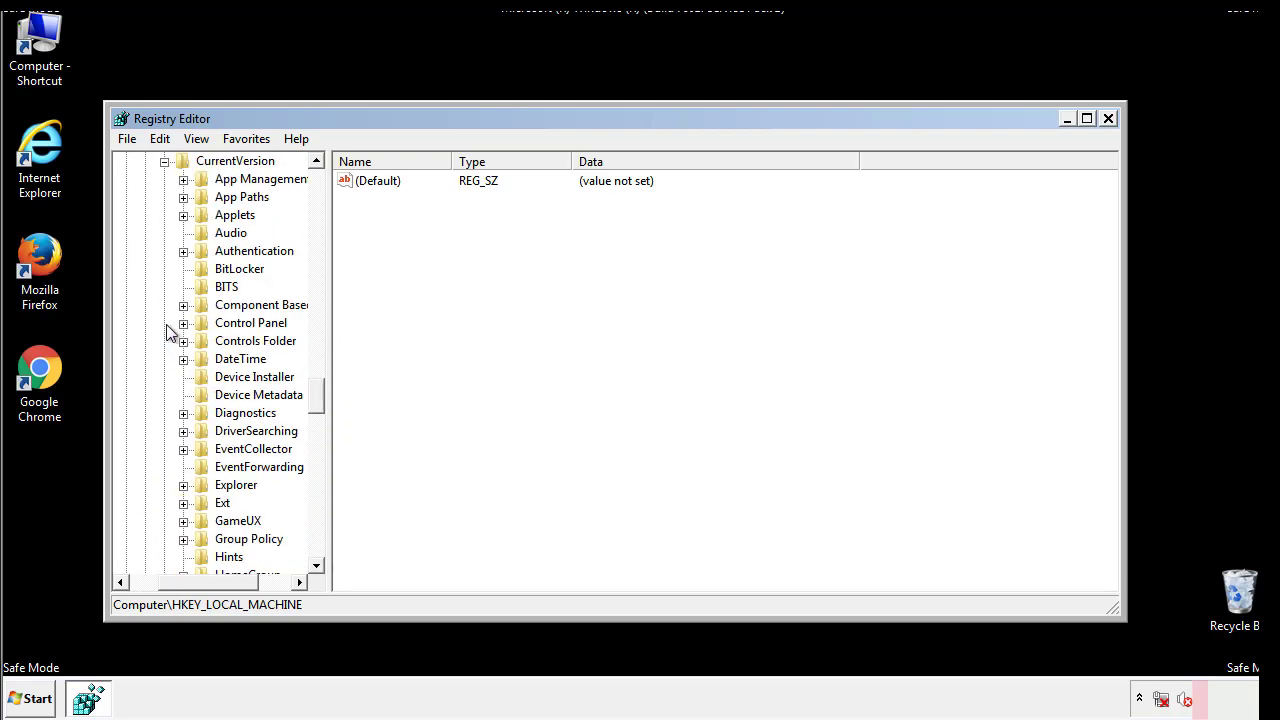
mouse_move(325, 395)
left_mouse_down()
mouse_move(320, 484)
mouse_move(316, 463)
left_mouse_up()
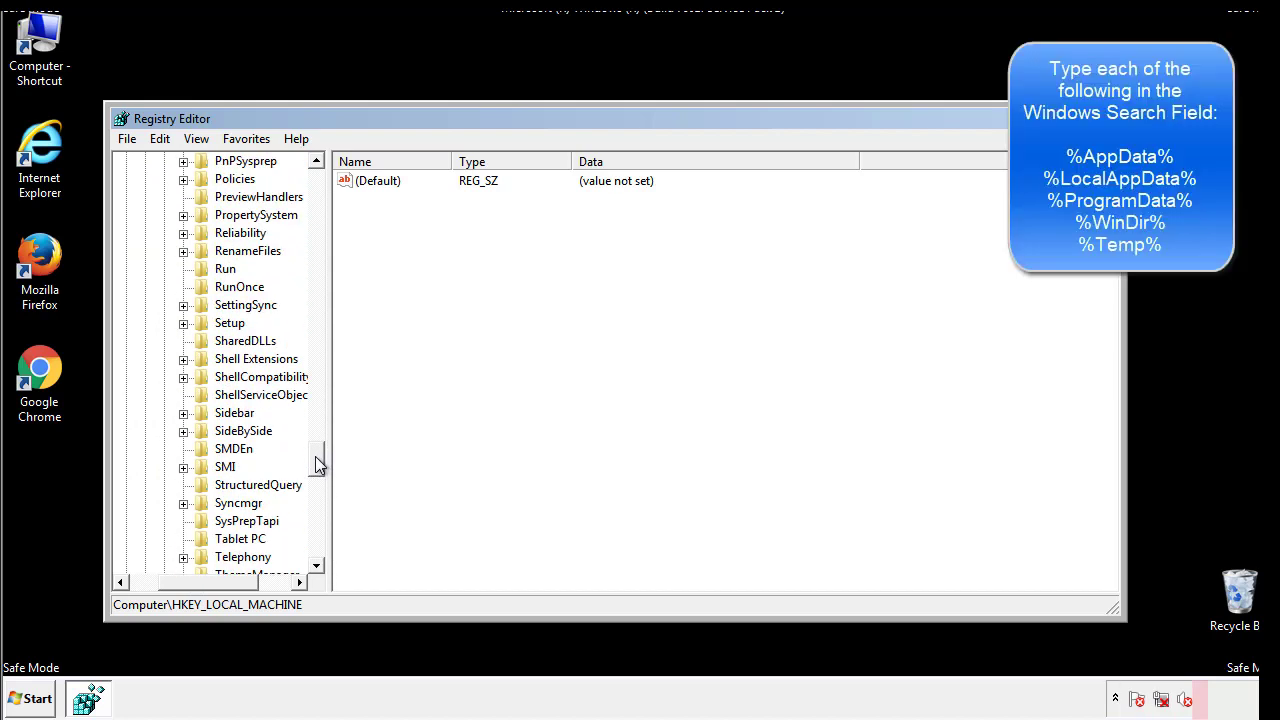
left_click(209, 271)
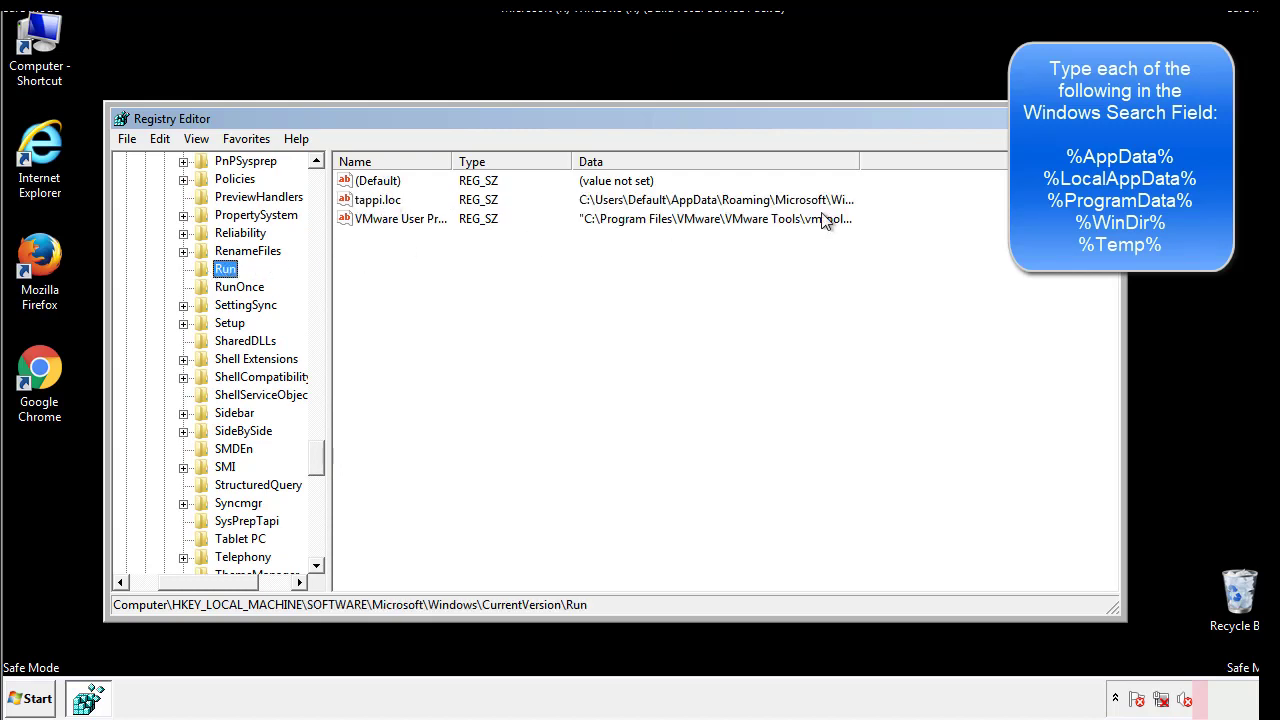
left_click(378, 207)
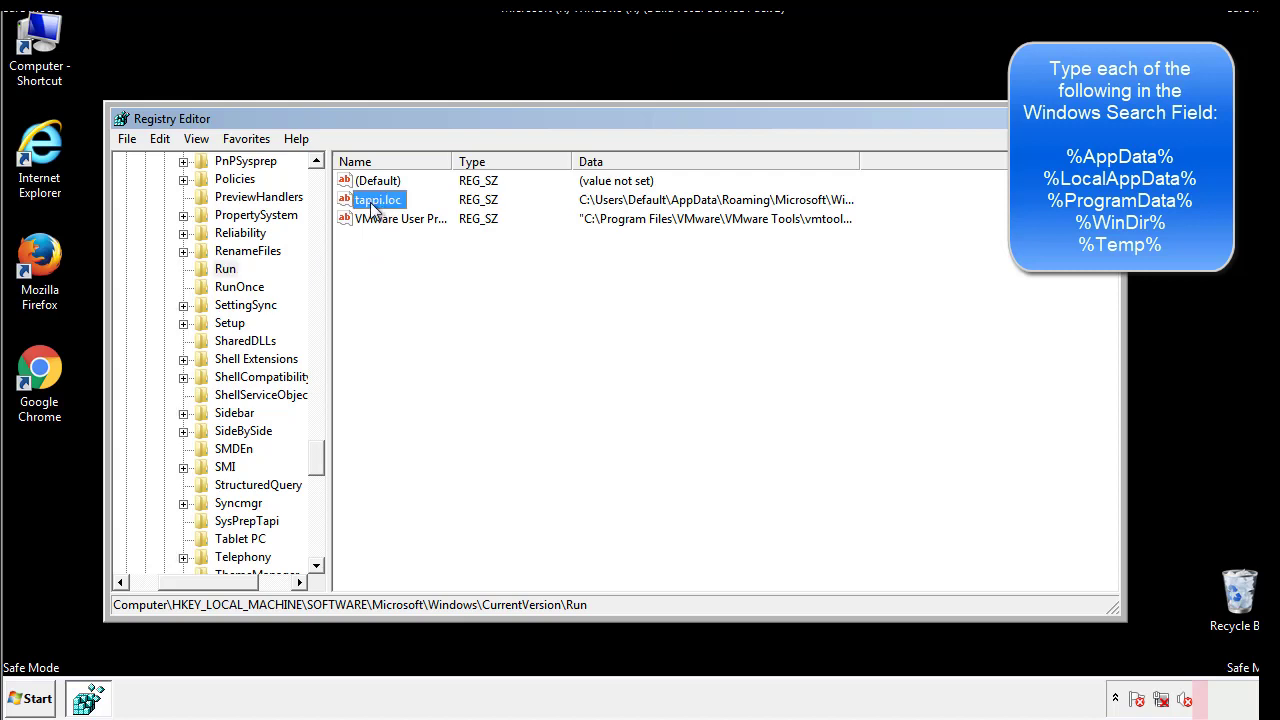
right_click(370, 203)
left_click(400, 260)
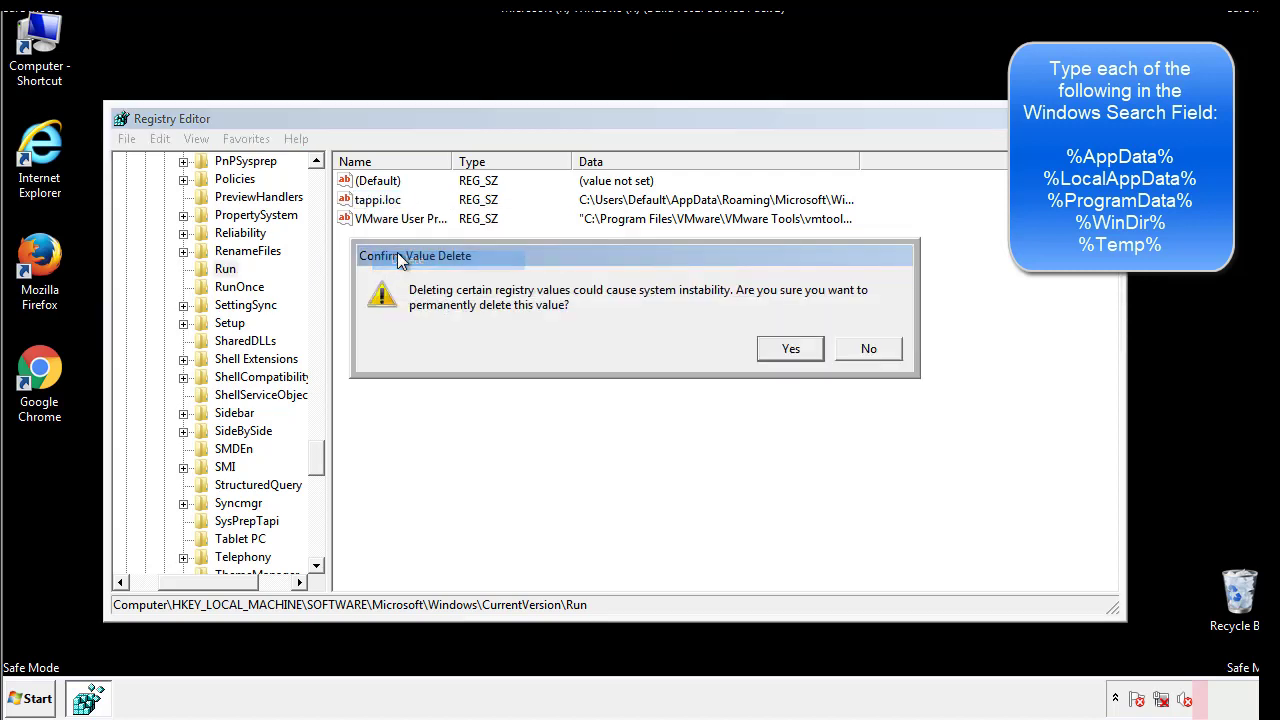
Step: Confirm the tappi.loc deletion and collapse HKEY_LOCAL_MACHINE
left_click(777, 349)
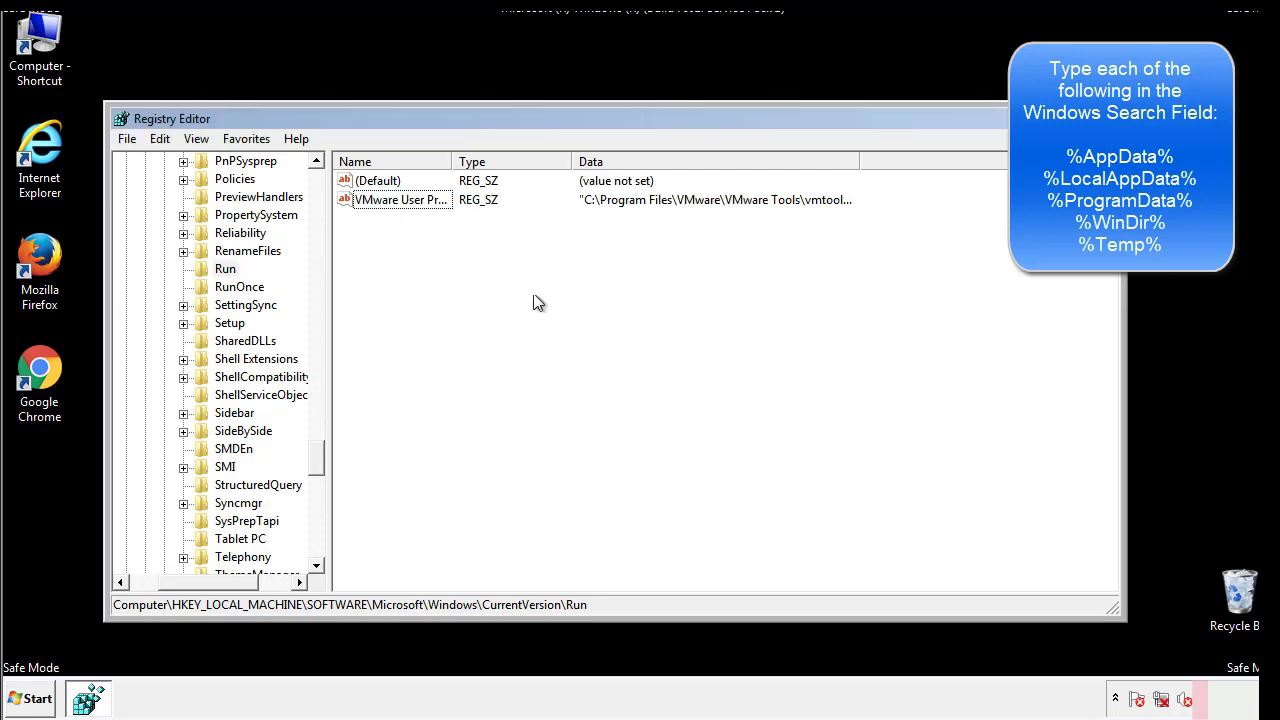
left_click_drag(316, 455, 316, 548)
left_click_drag(240, 580, 157, 595)
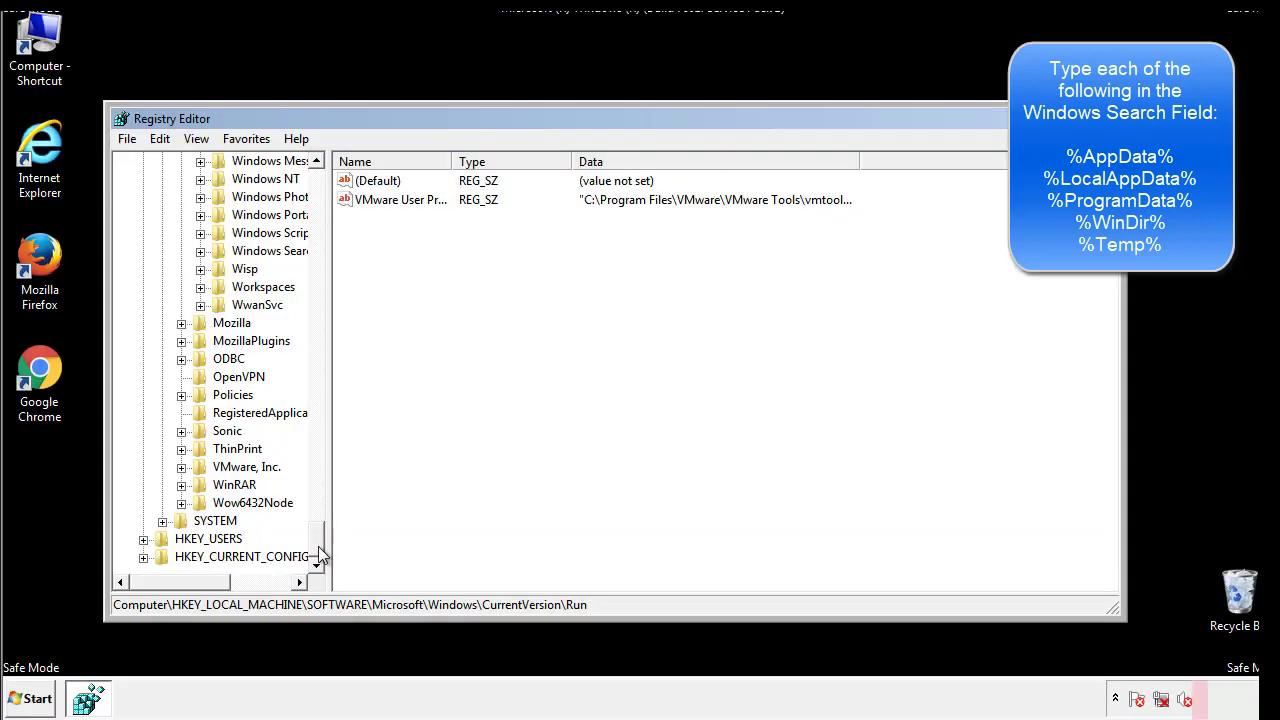
left_click_drag(318, 548, 326, 190)
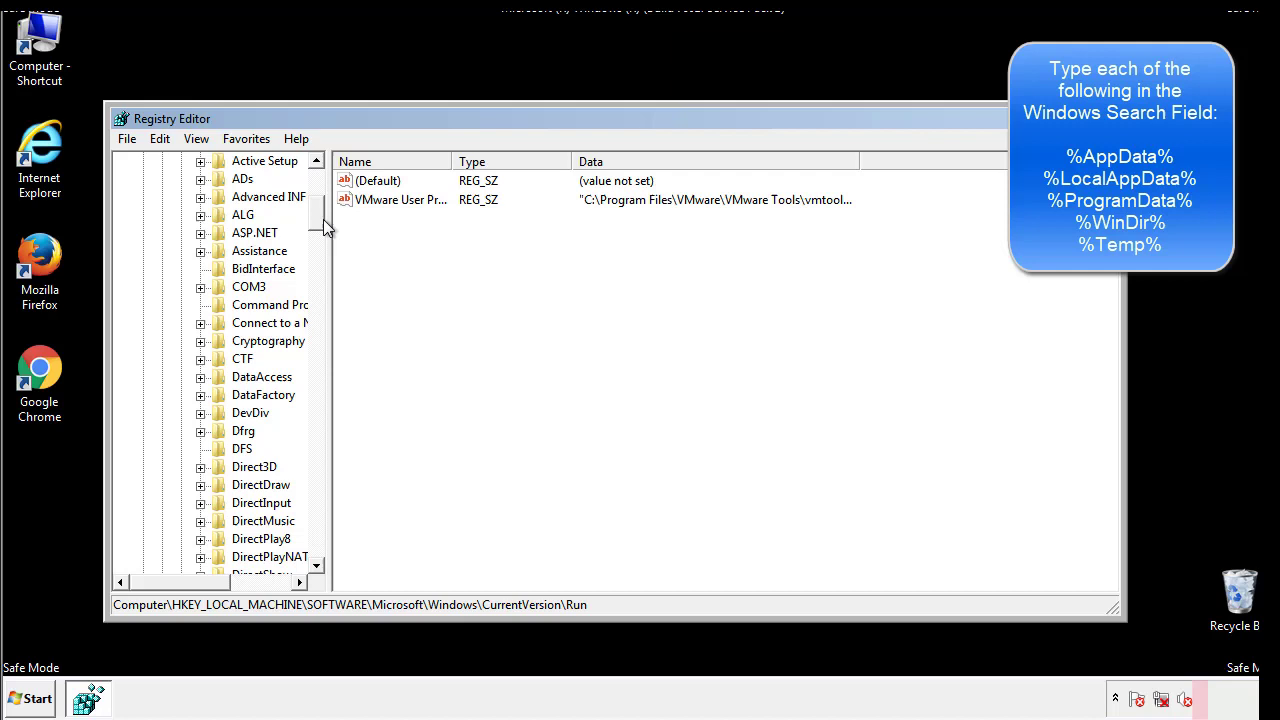
left_click(143, 215)
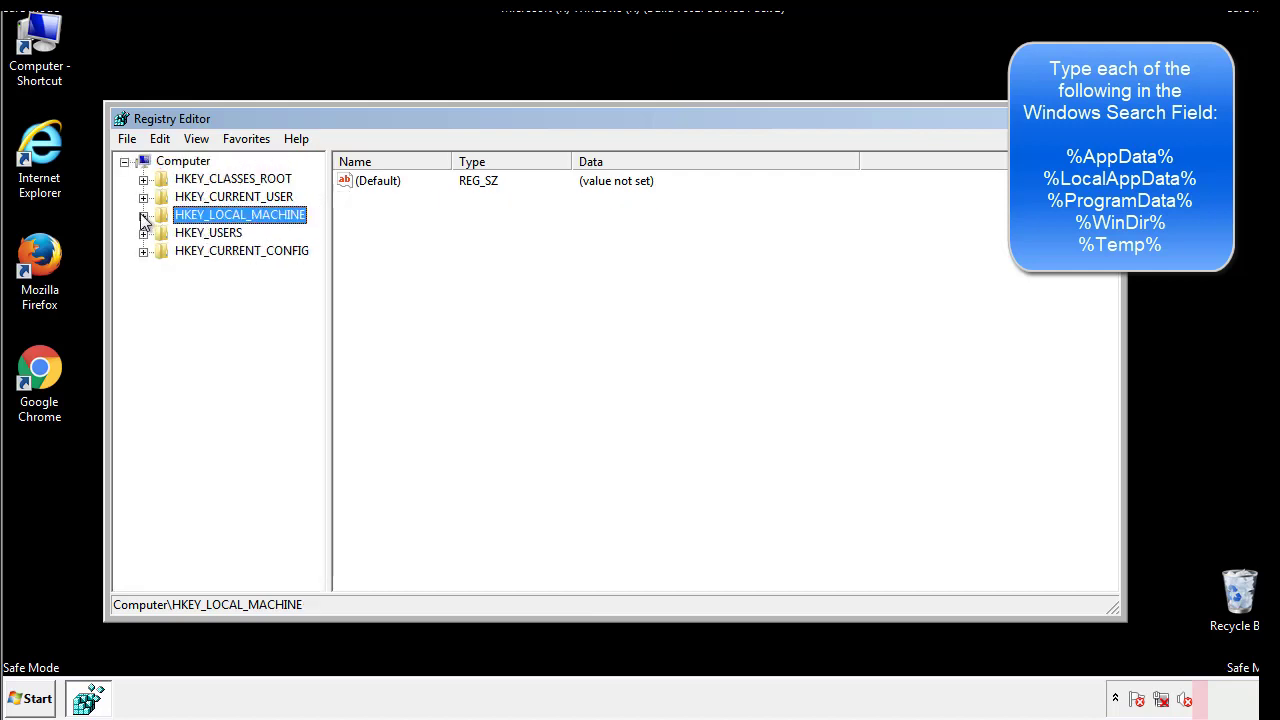
Step: Expand HKEY_CURRENT_USER\Software\Microsoft\Windows\CurrentVersion and open its Run key
left_click(143, 197)
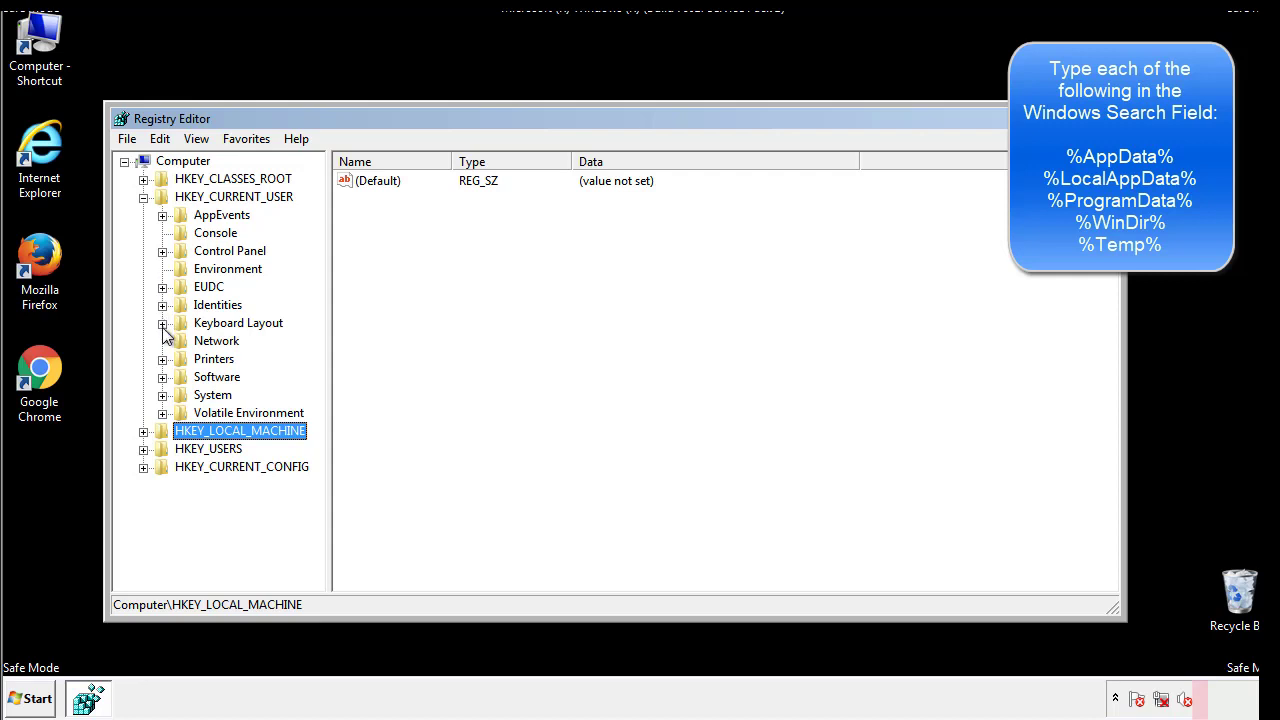
left_click(162, 377)
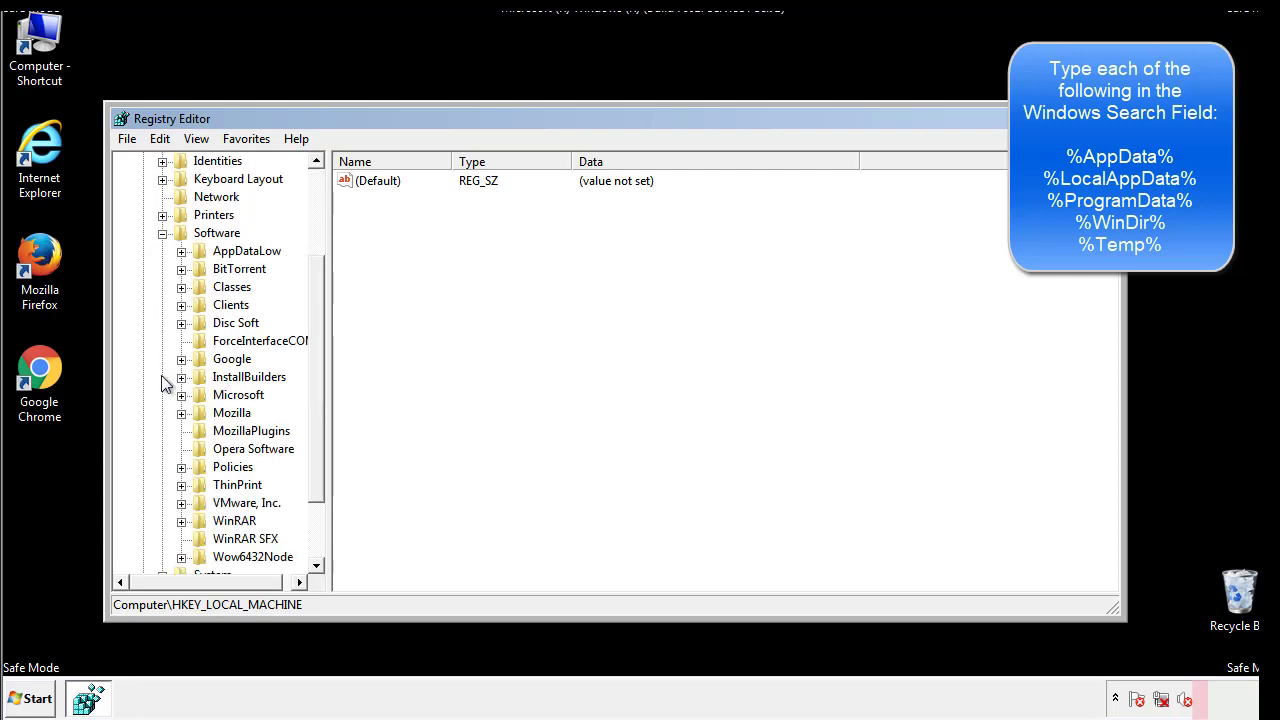
left_click_drag(314, 369, 316, 388)
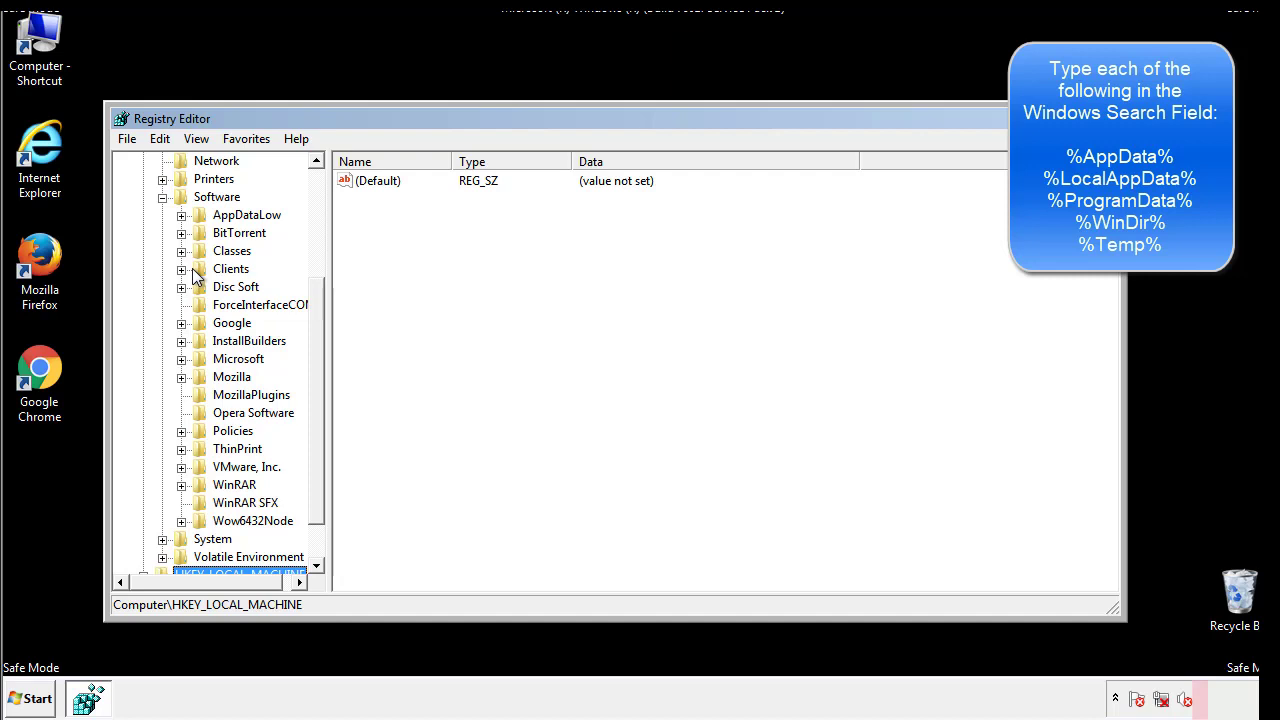
left_click(181, 359)
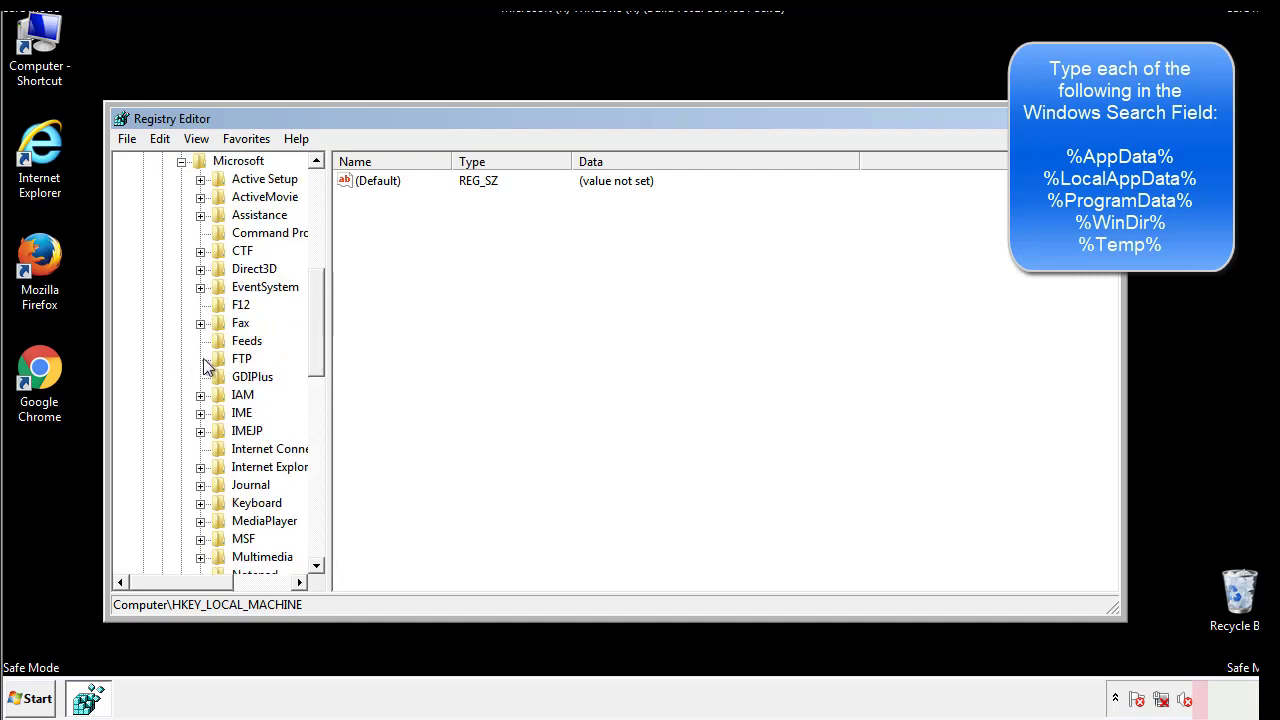
left_click_drag(314, 292, 316, 417)
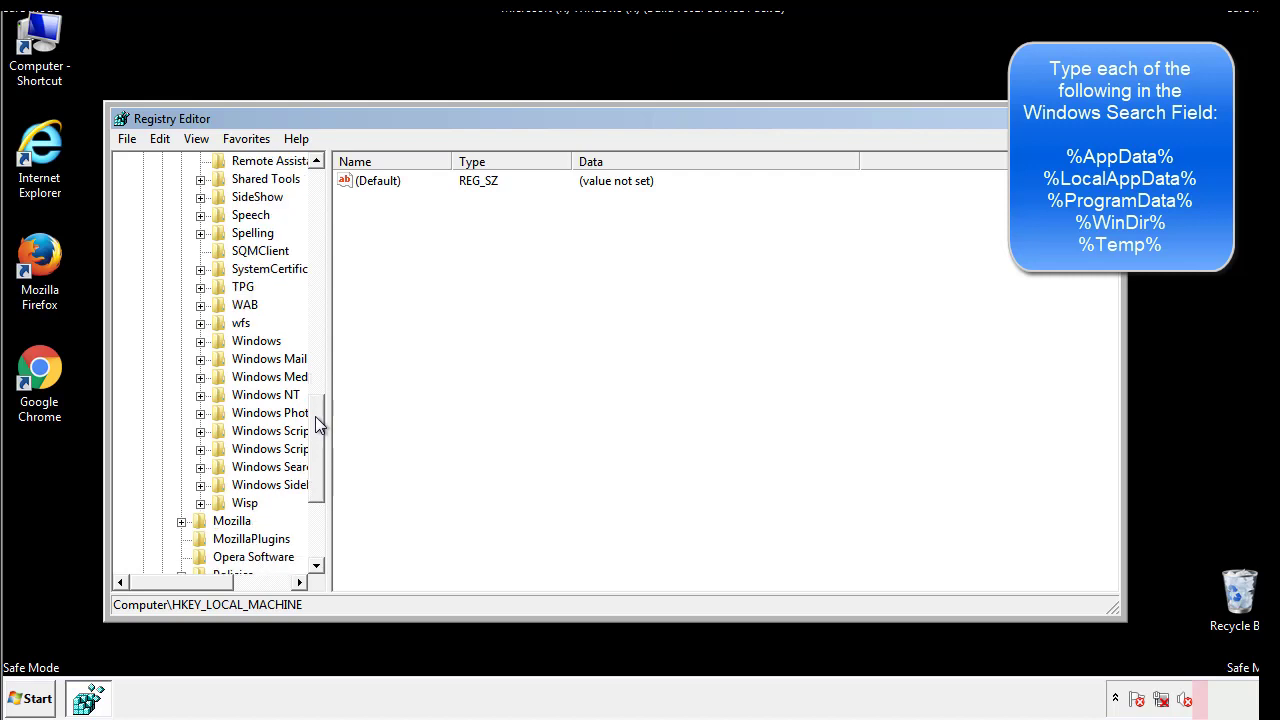
left_click(201, 341)
left_click(219, 359)
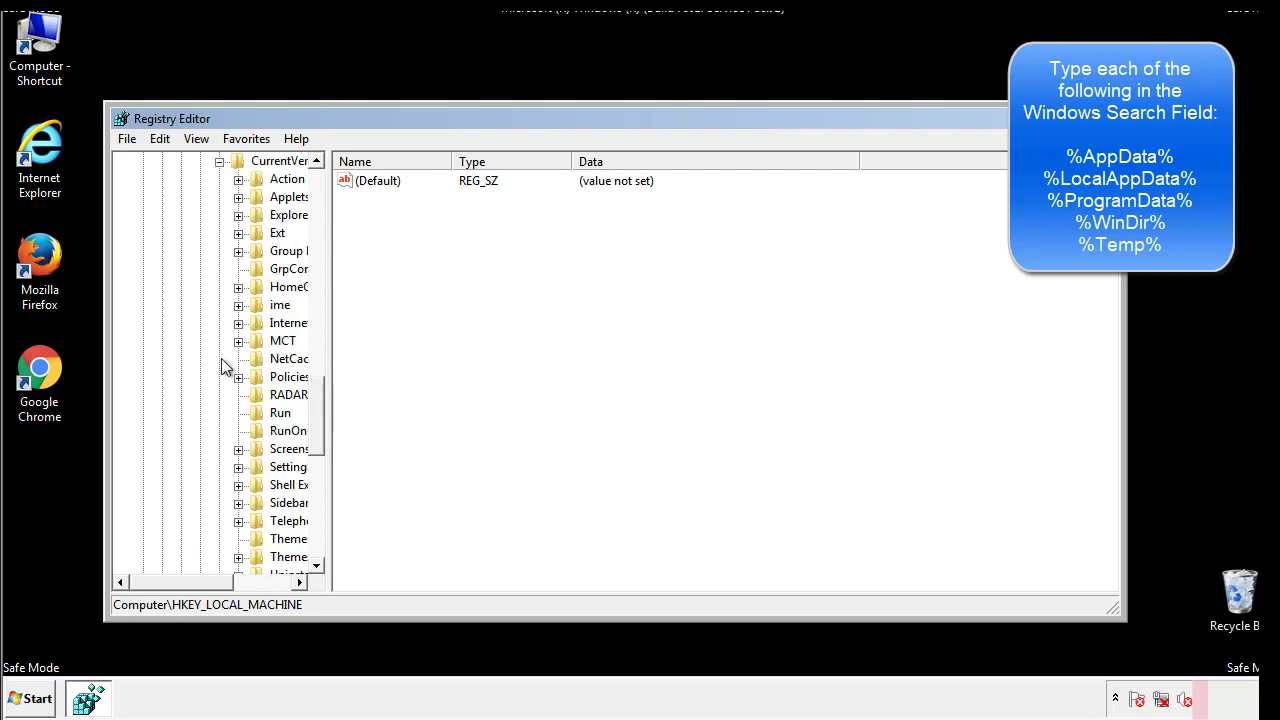
left_click_drag(193, 587, 225, 582)
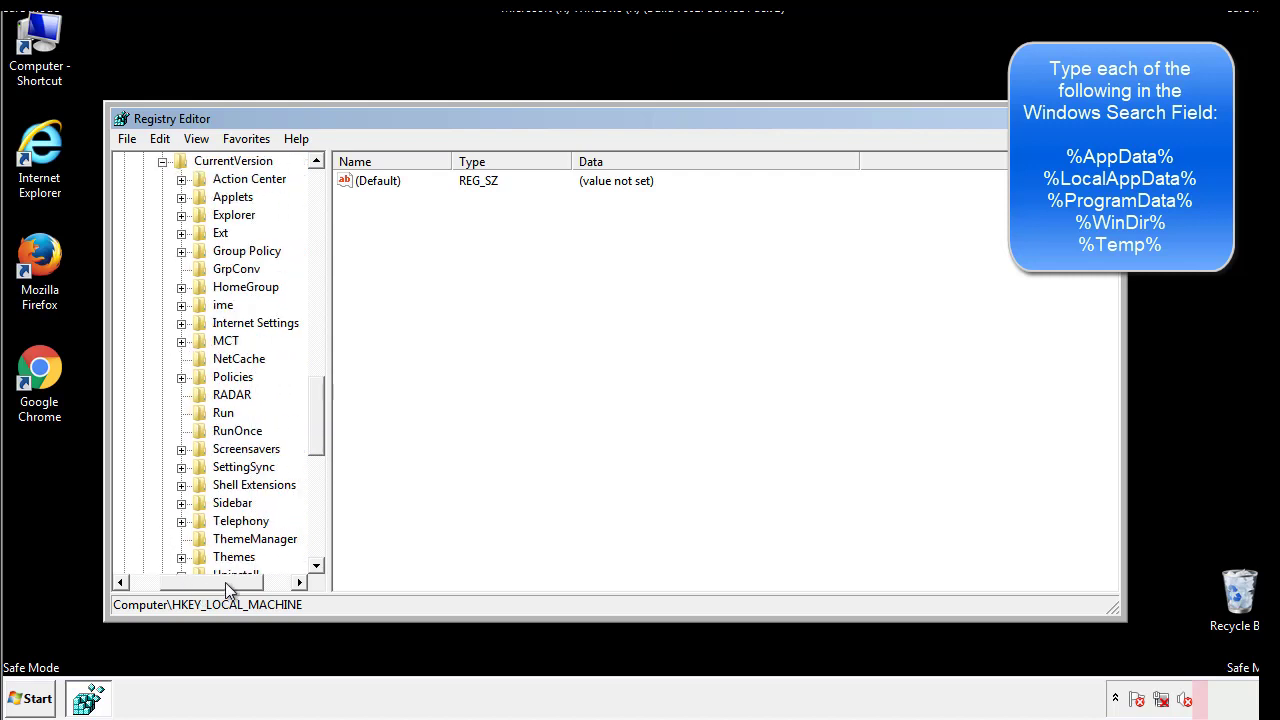
left_click(220, 412)
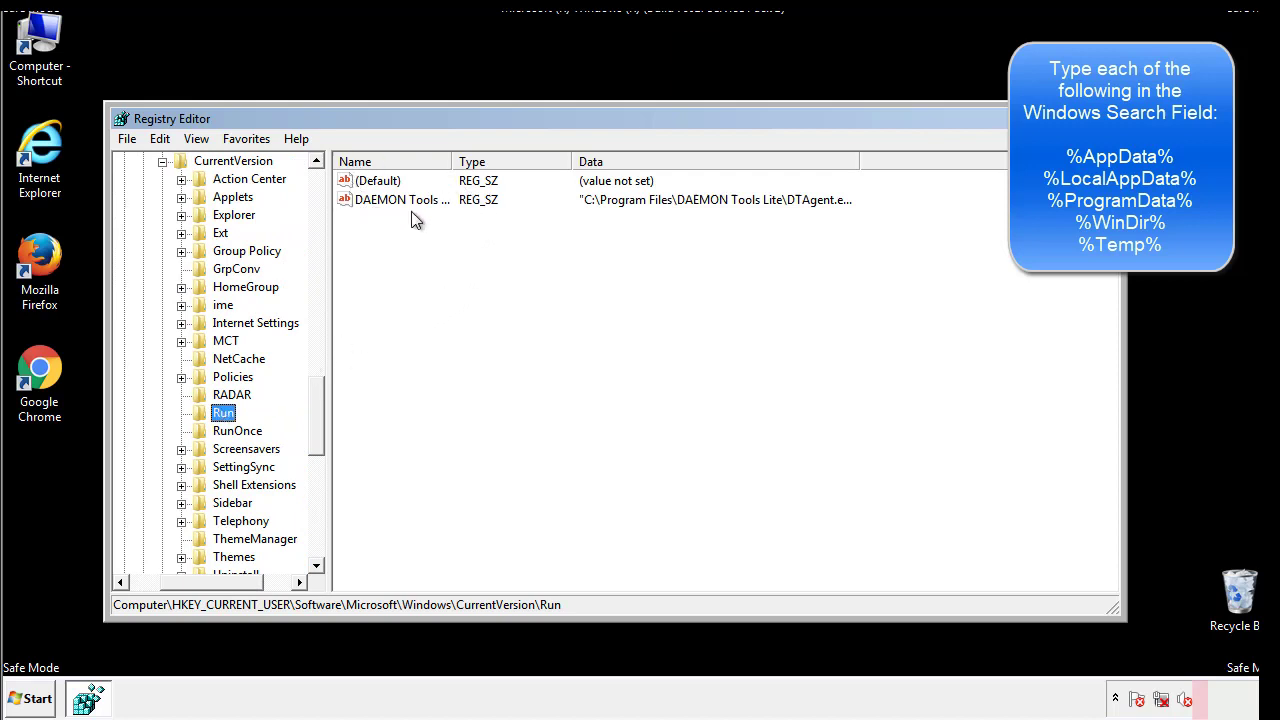
Step: Inspect the Run key's values, which contain only a DAEMON Tools entry
left_click(565, 236)
mouse_move(372, 289)
left_mouse_down()
mouse_move(391, 240)
mouse_move(455, 225)
left_mouse_up()
left_click_drag(215, 580, 187, 581)
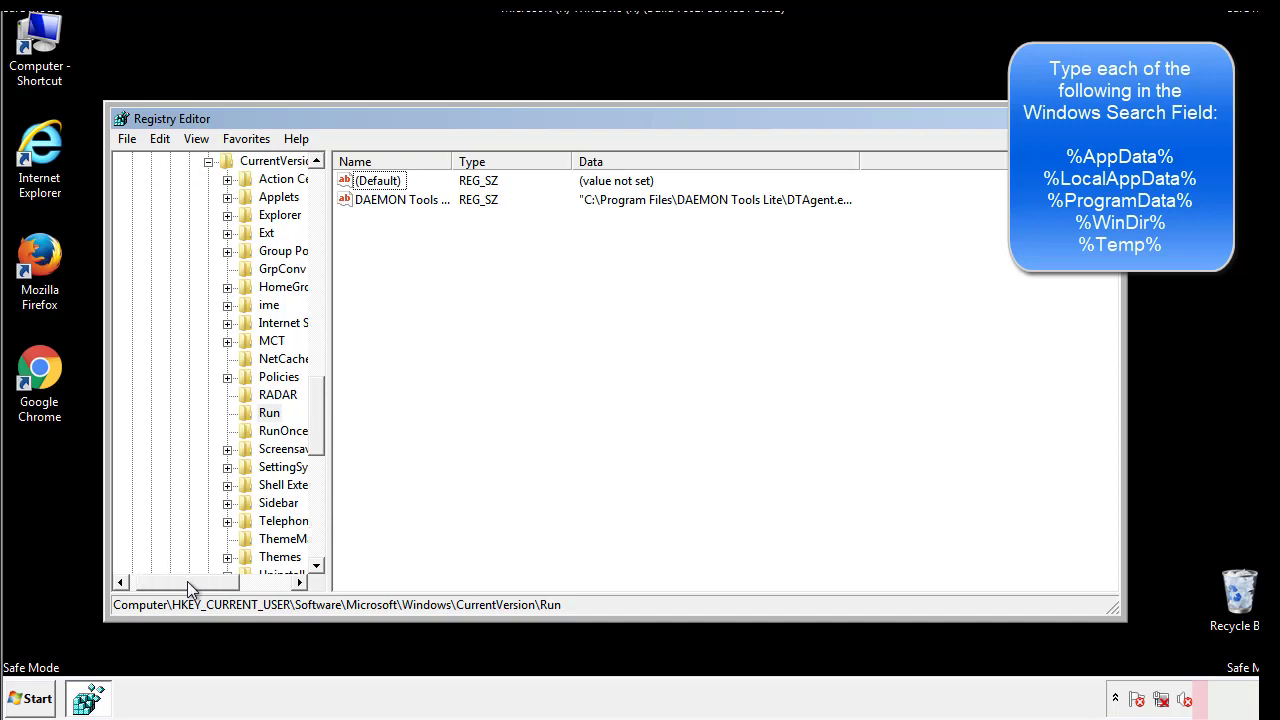
left_click_drag(325, 443, 316, 425)
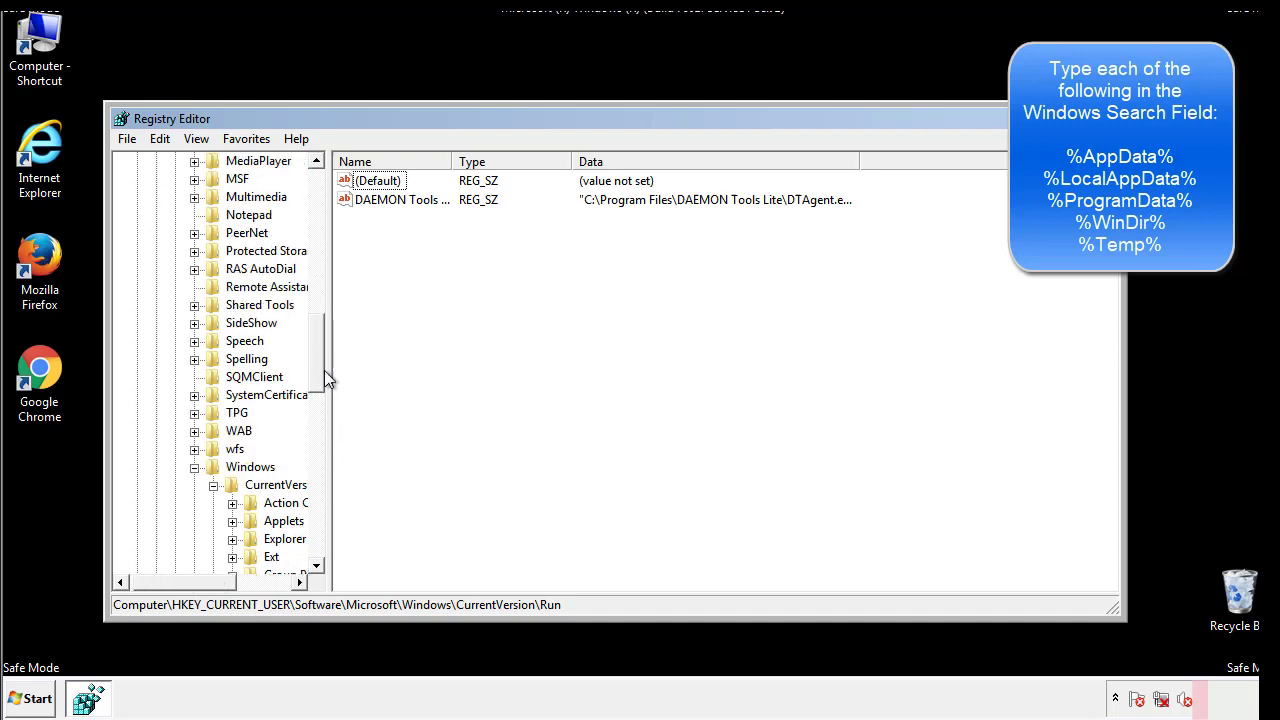
Step: Collapse the user's Windows key and search the registry for %tem
left_click(194, 467)
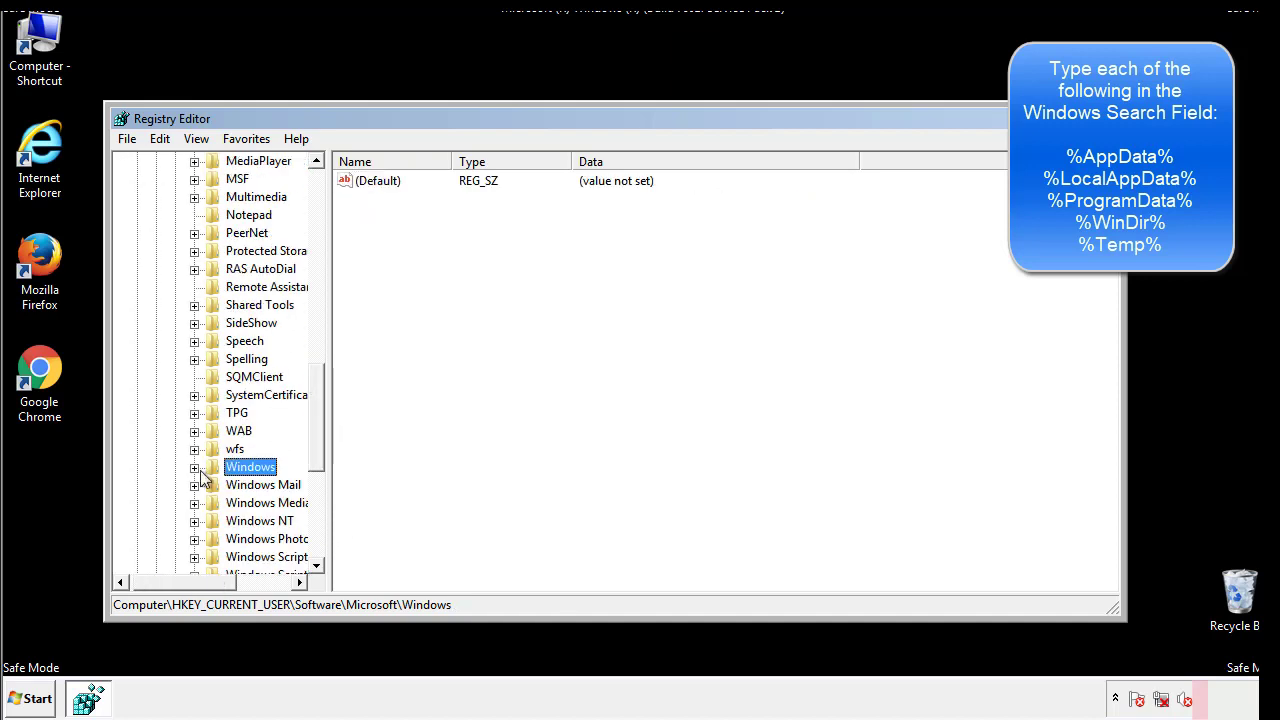
left_click_drag(321, 445, 322, 247)
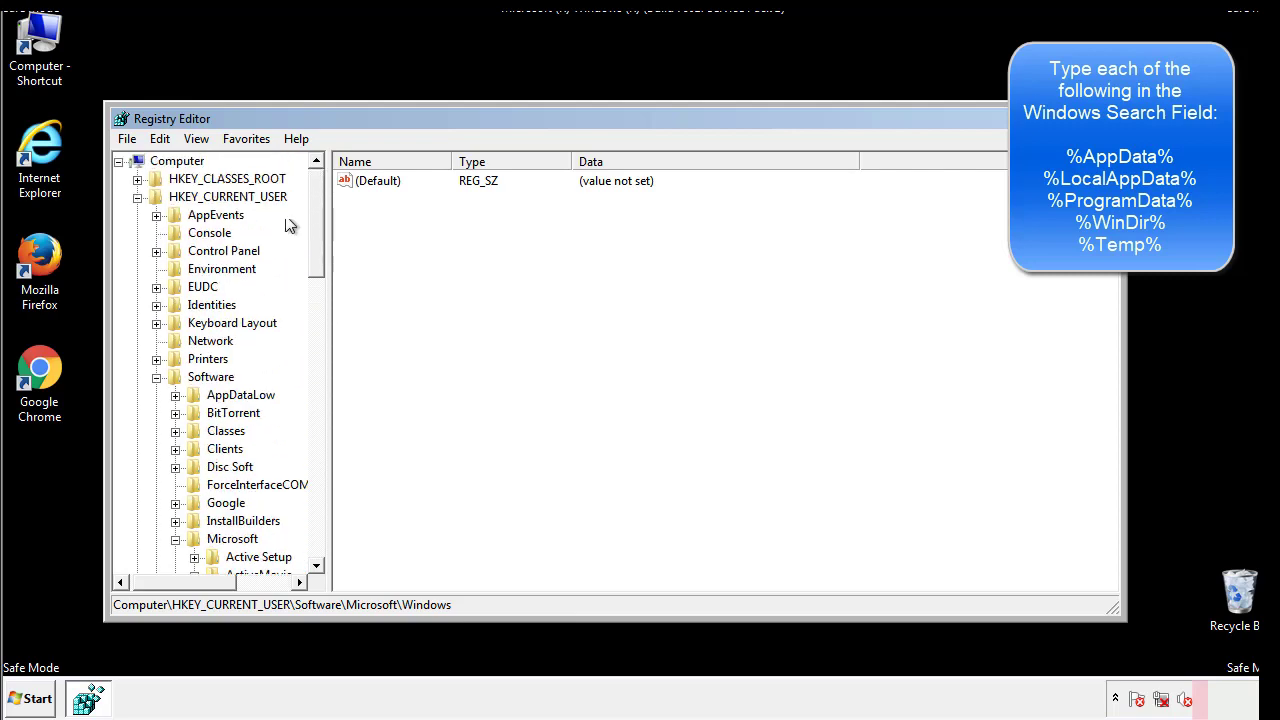
left_click(163, 140)
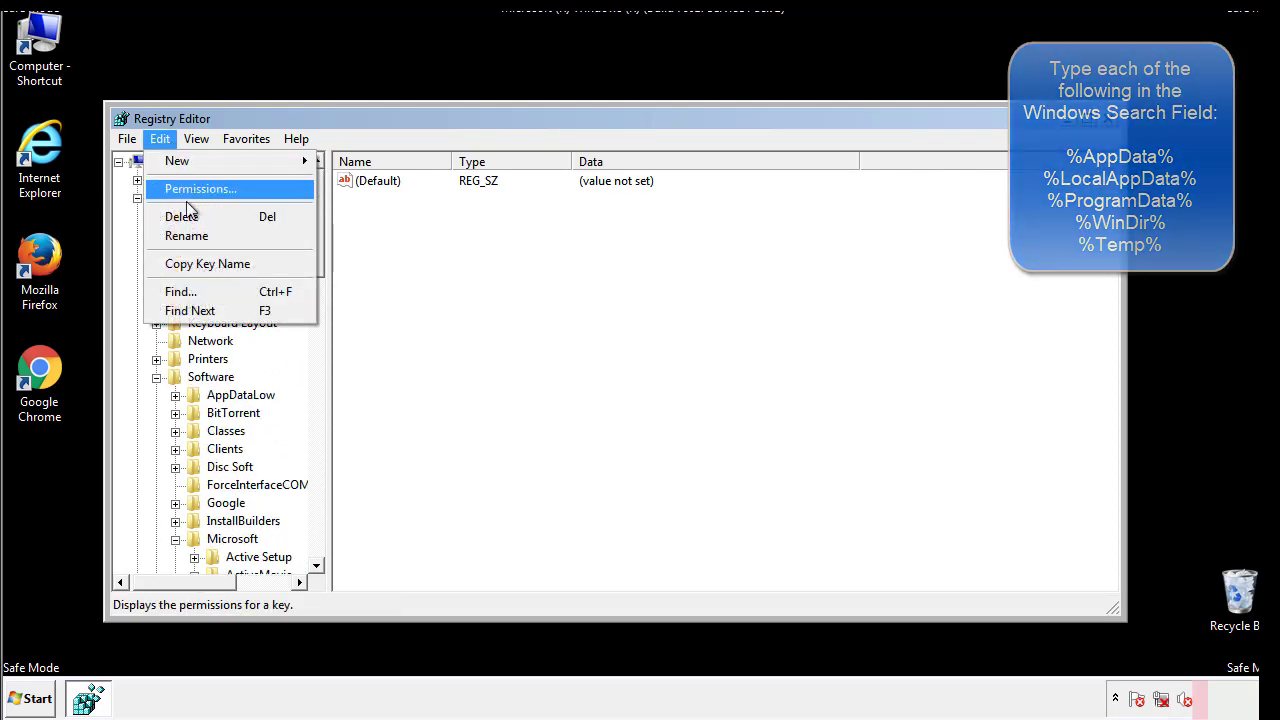
left_click(181, 291)
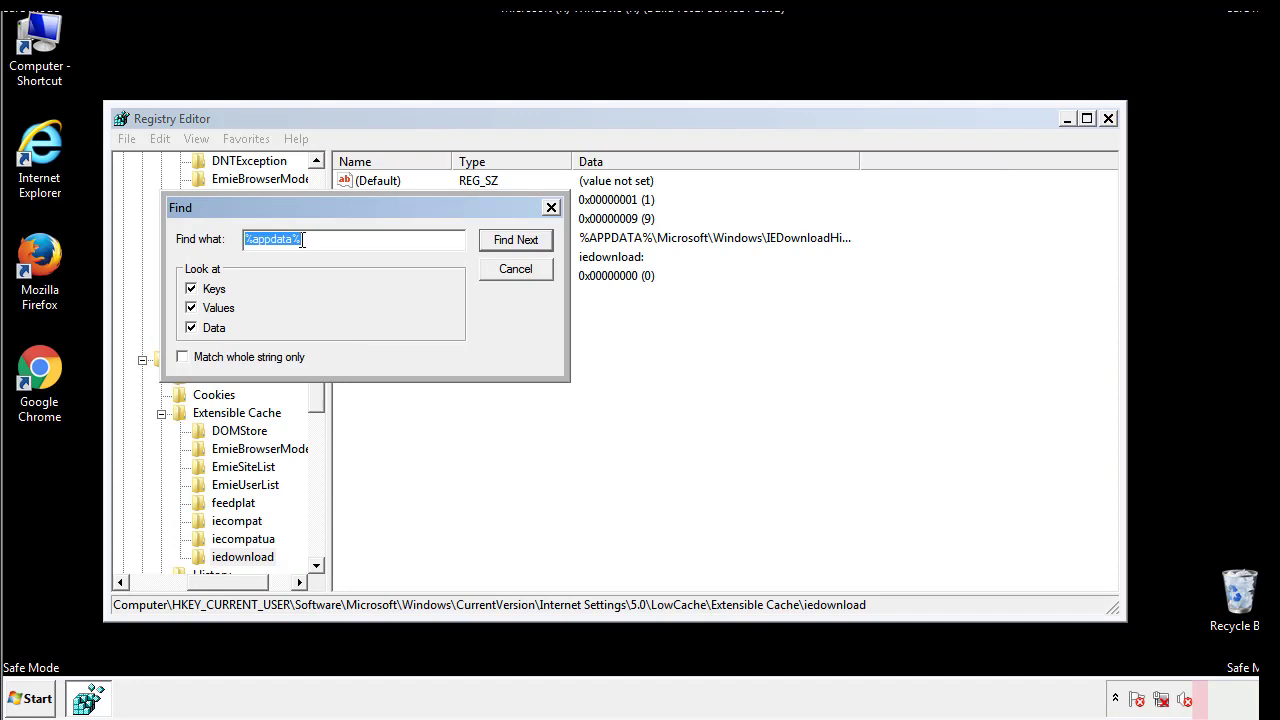
type("%t")
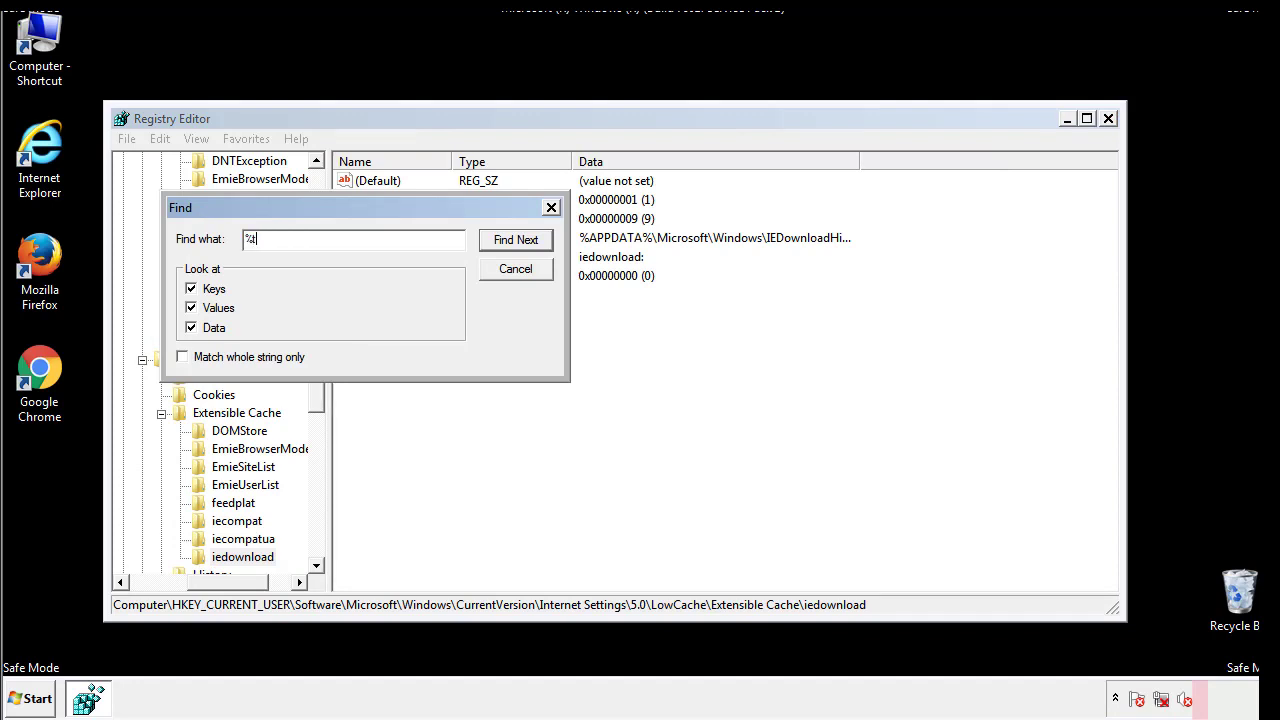
type("emp%")
key("Return")
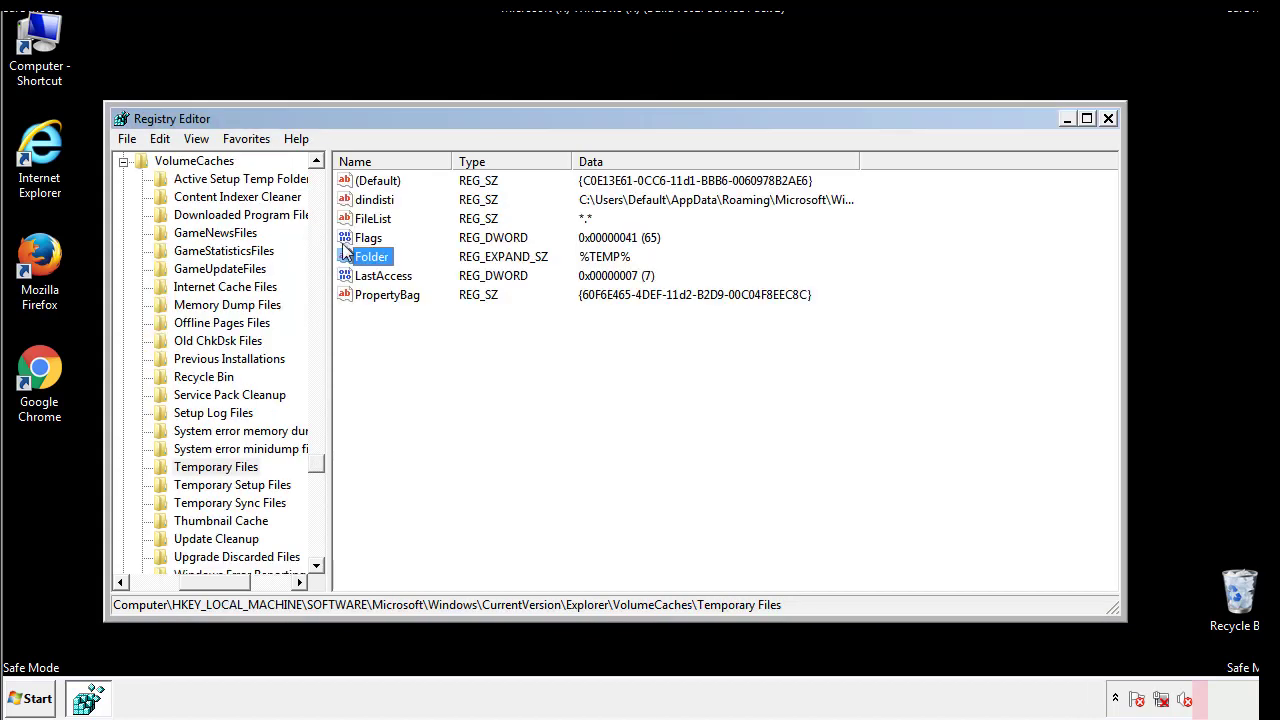
Step: Delete all values in the Temporary Files key, leaving only (Default)
left_click(524, 346)
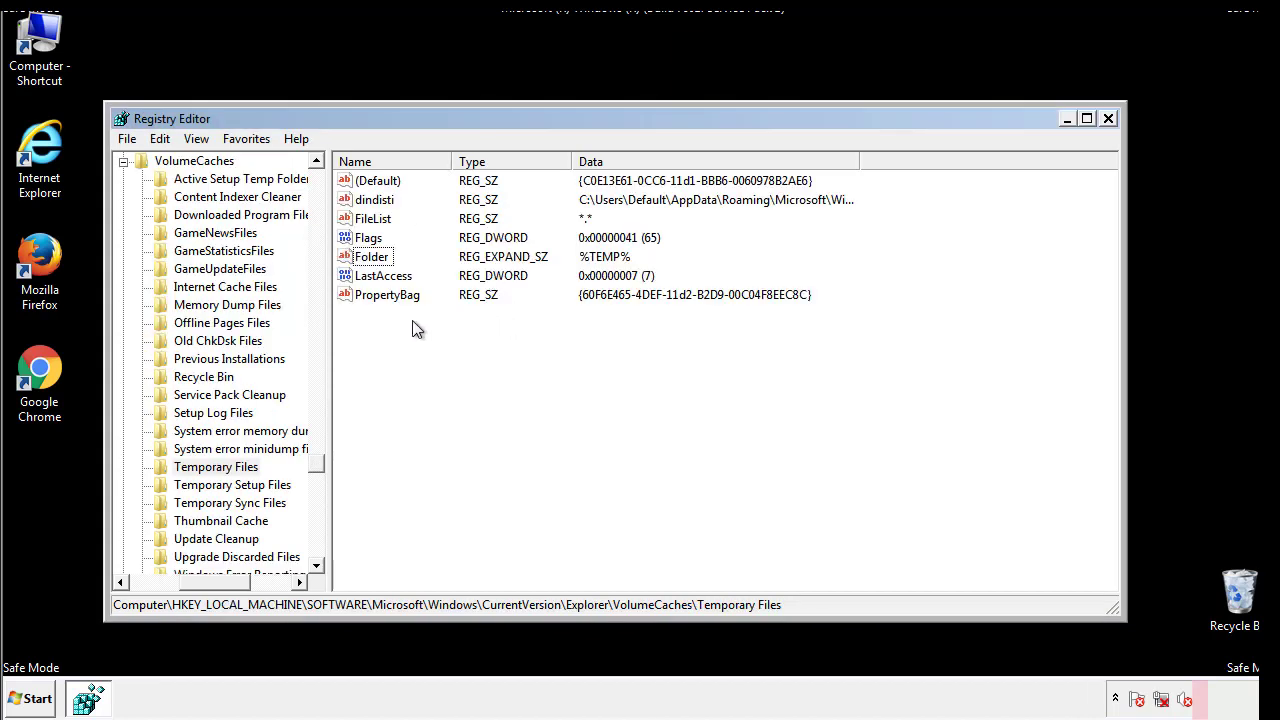
mouse_move(412, 322)
left_mouse_down()
mouse_move(378, 294)
mouse_move(362, 186)
left_mouse_up()
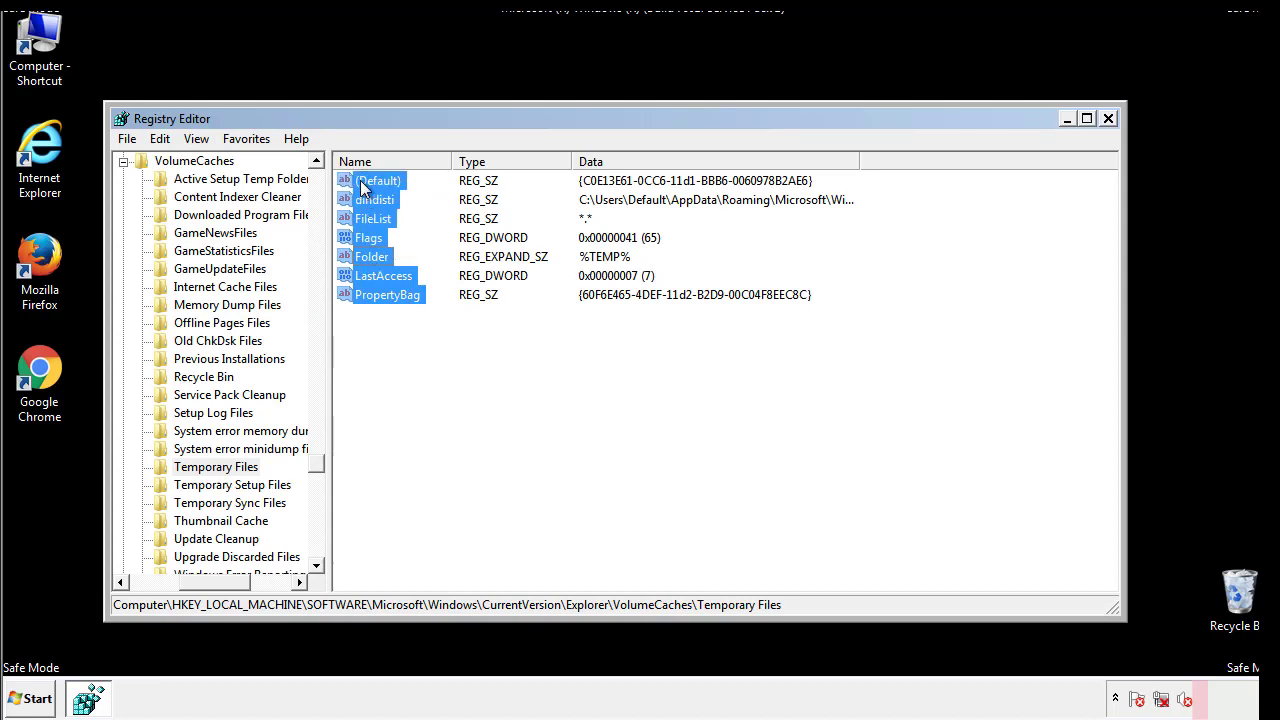
right_click(362, 186)
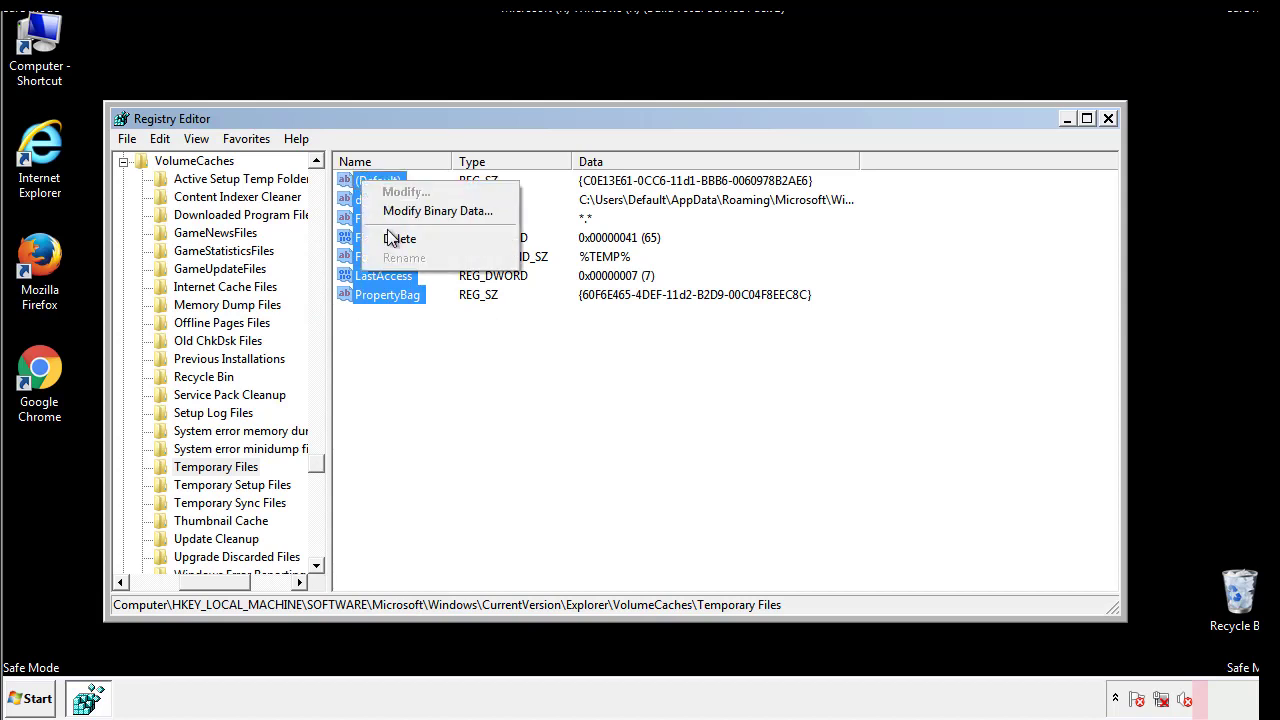
left_click(390, 240)
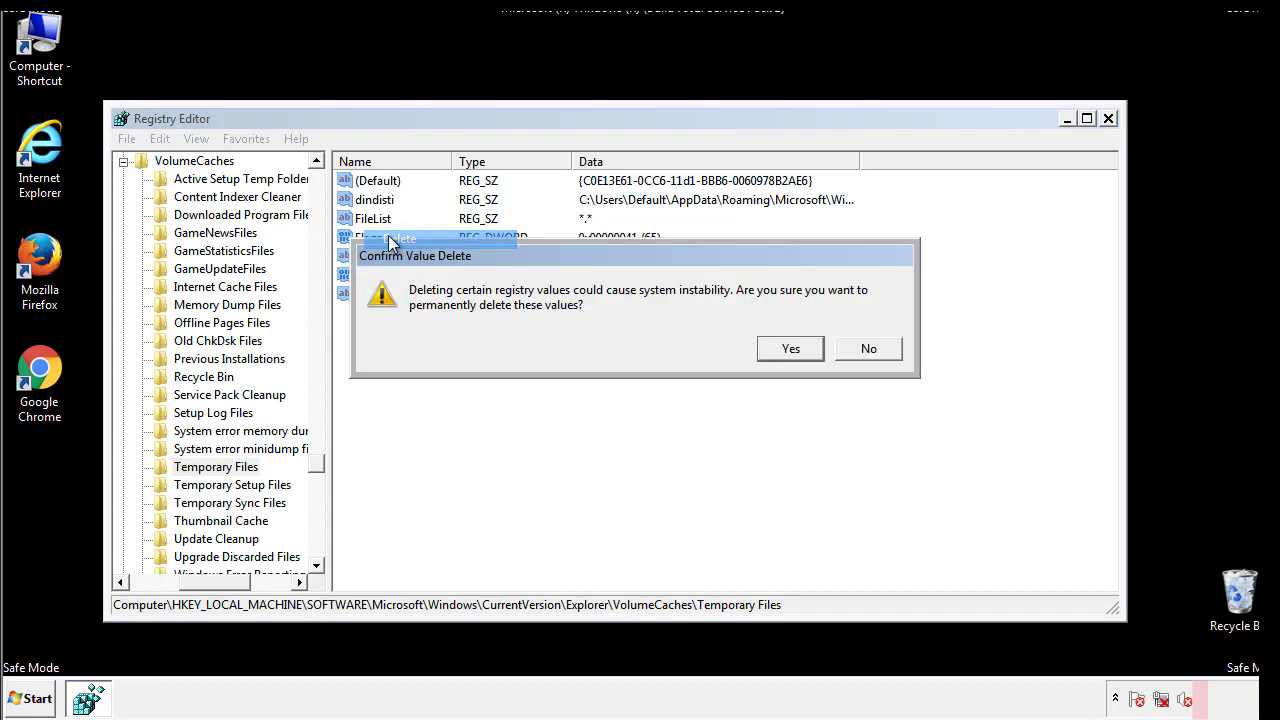
left_click(808, 349)
left_click(446, 245)
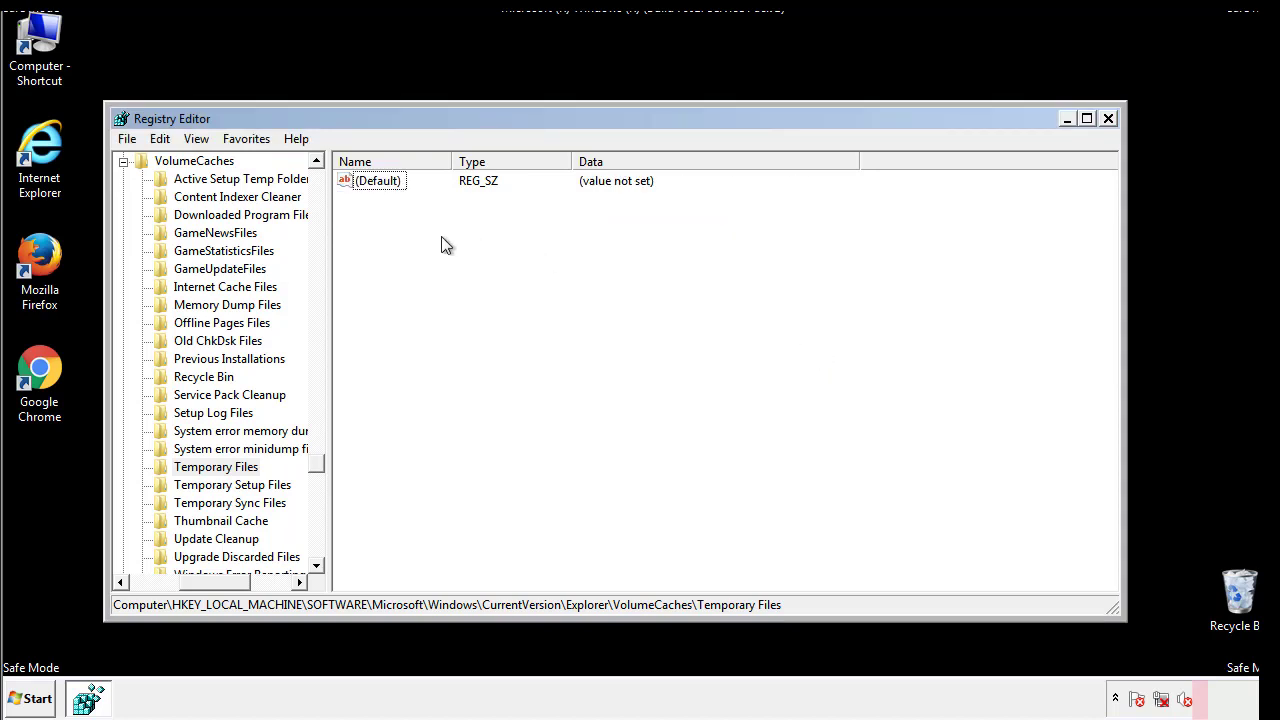
Step: Close Registry Editor and launch System Configuration via a msconfig search
left_click(1109, 119)
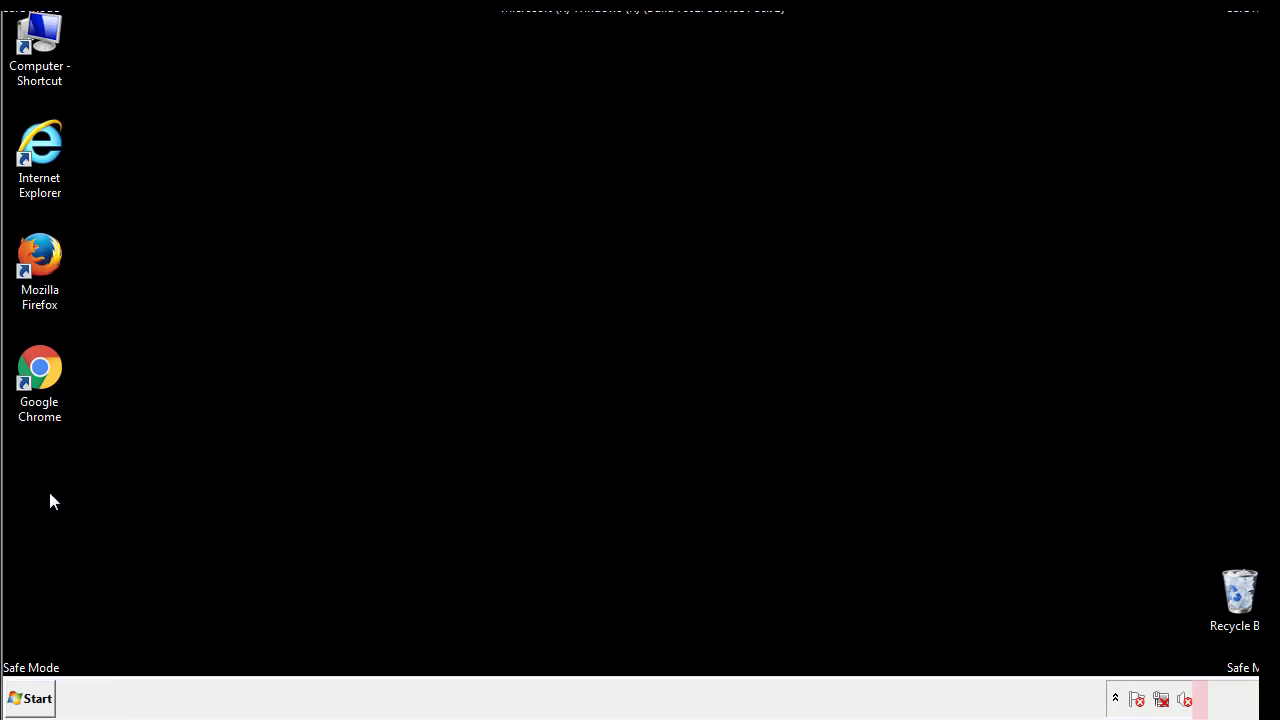
left_click(30, 700)
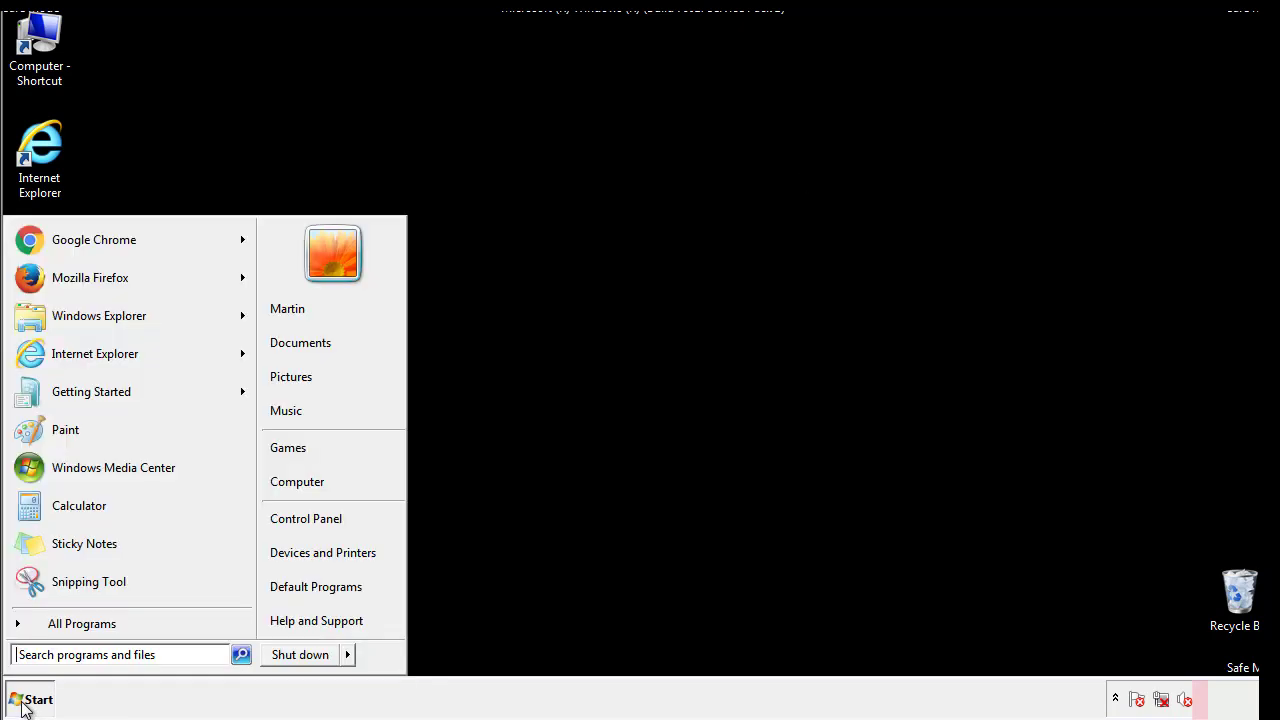
left_click(70, 655)
type("mscon")
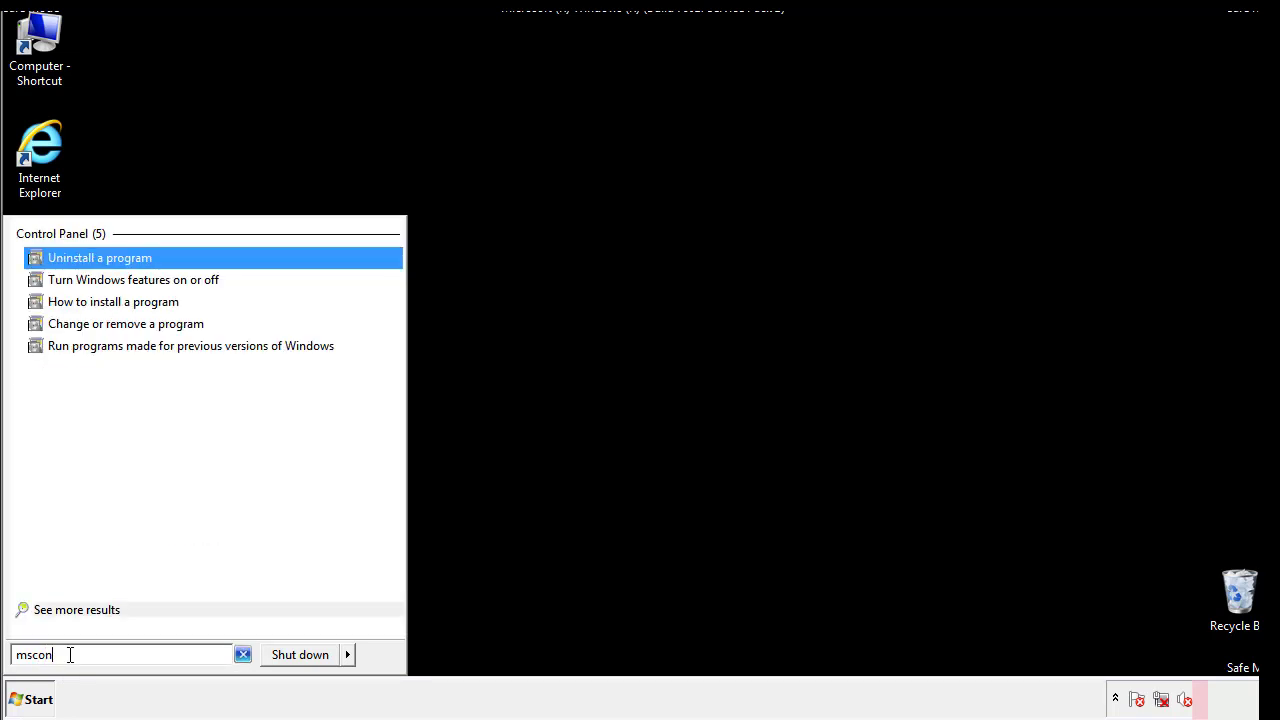
type("fig")
key("BackSpace")
key("BackSpace")
type("ig")
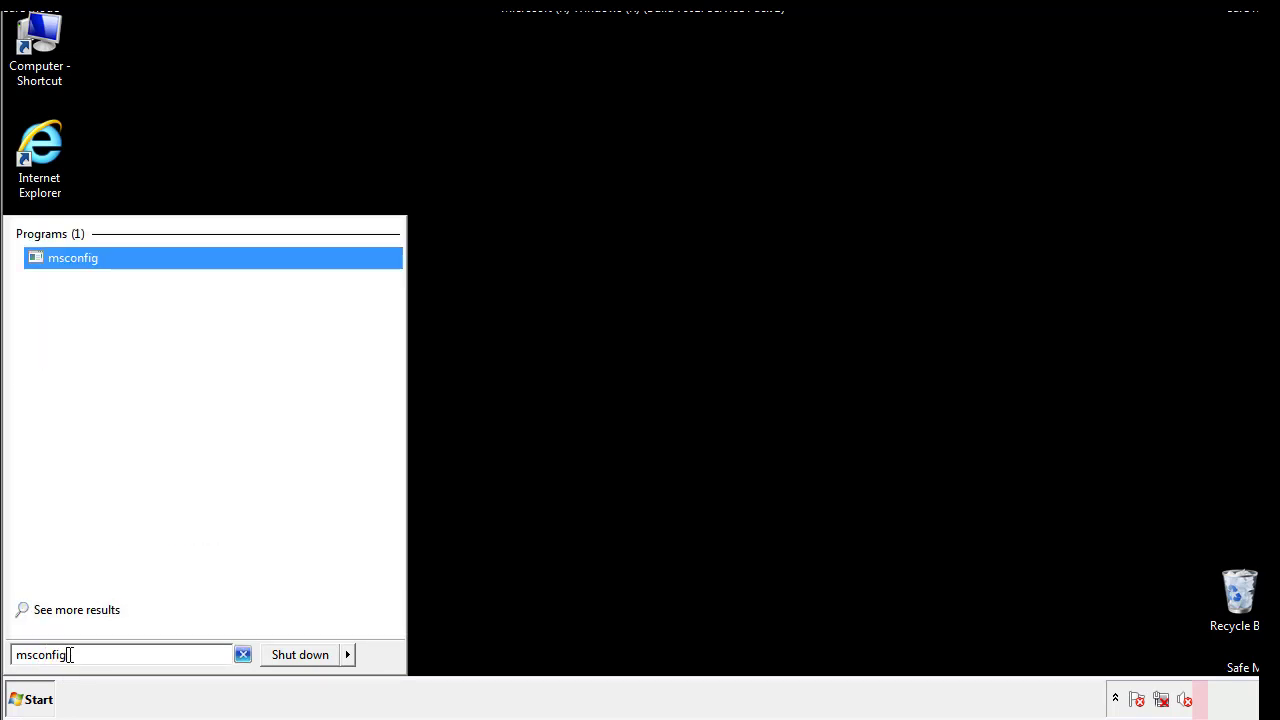
key("Return")
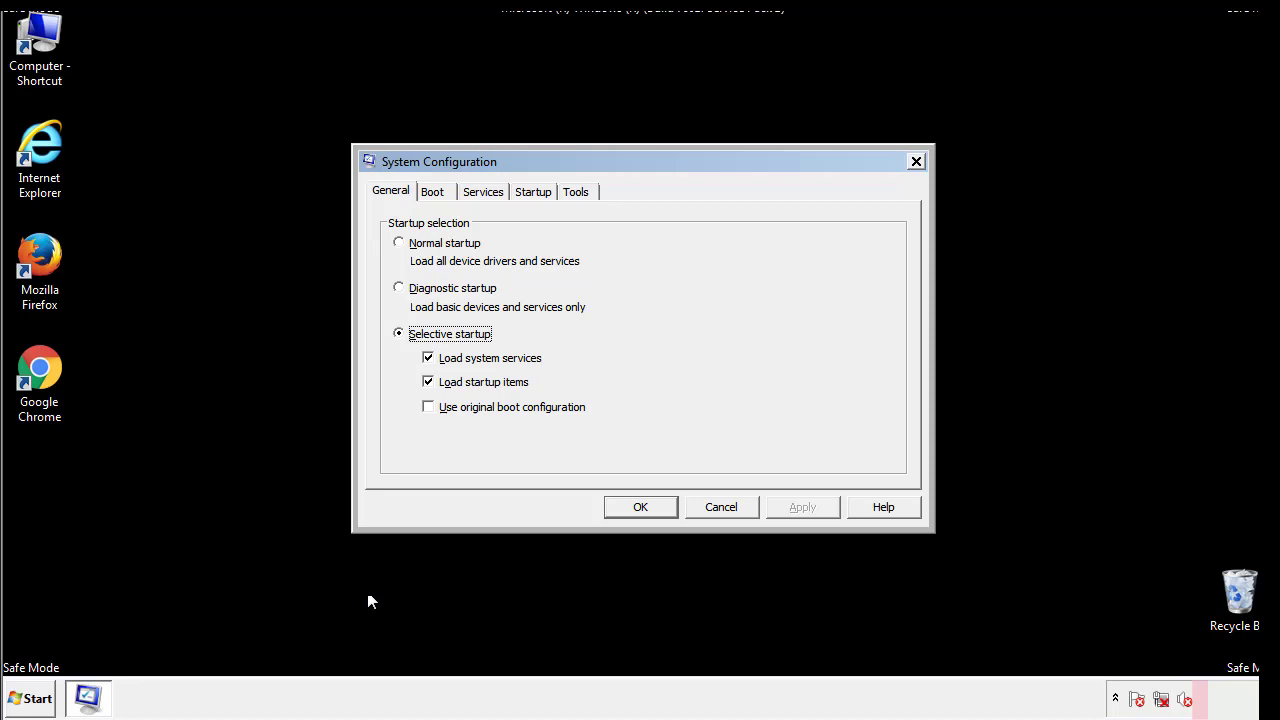
Step: Uncheck Safe boot on the Boot tab, apply, confirm and restart the computer
left_click(438, 191)
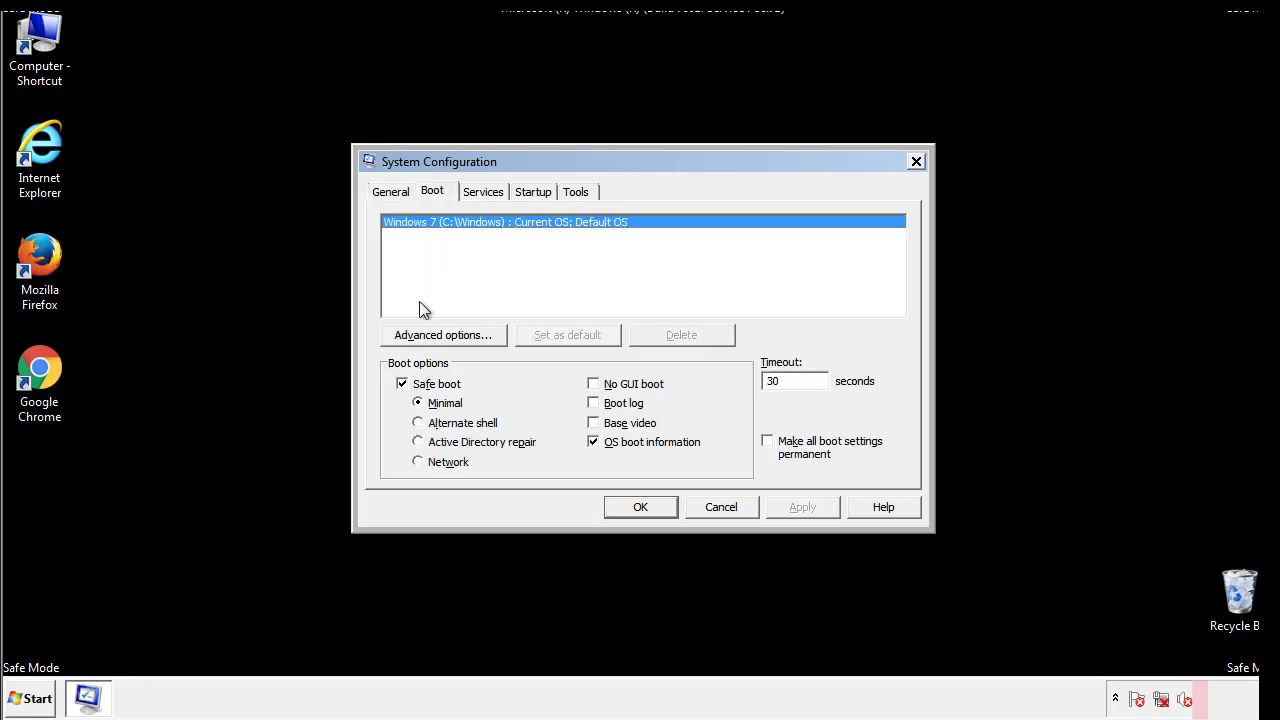
left_click(405, 388)
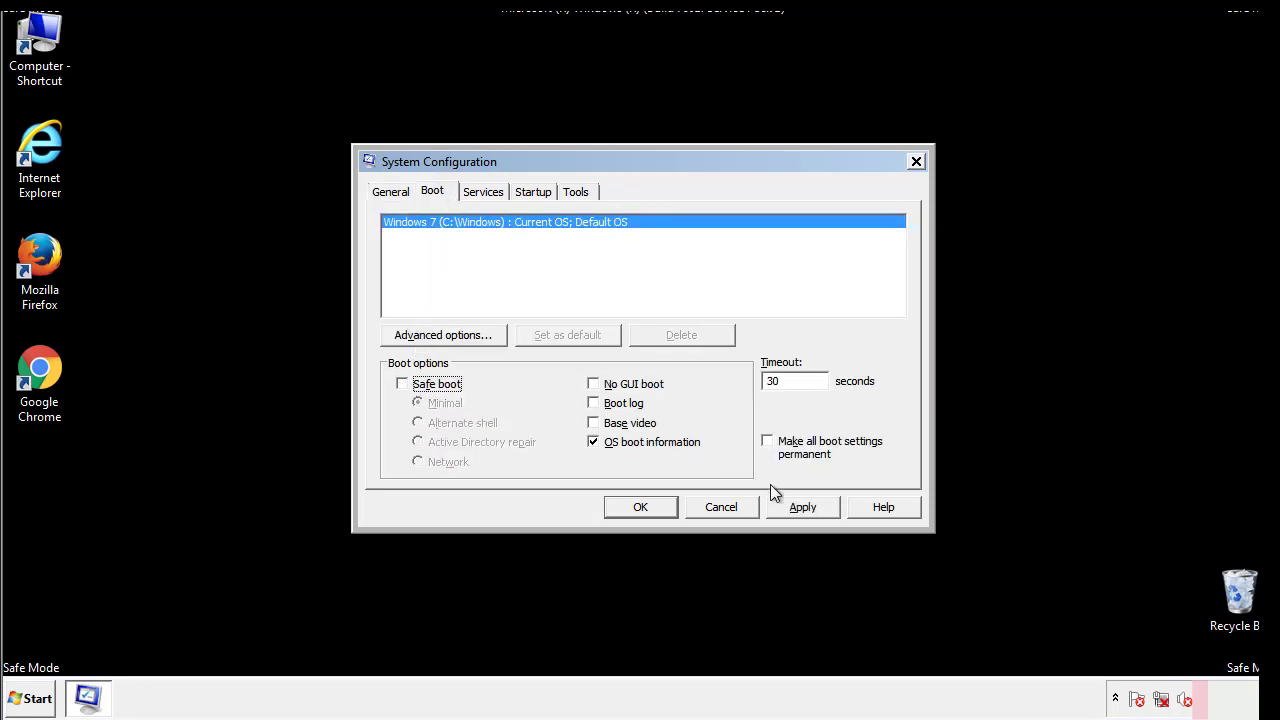
left_click(805, 506)
left_click(640, 507)
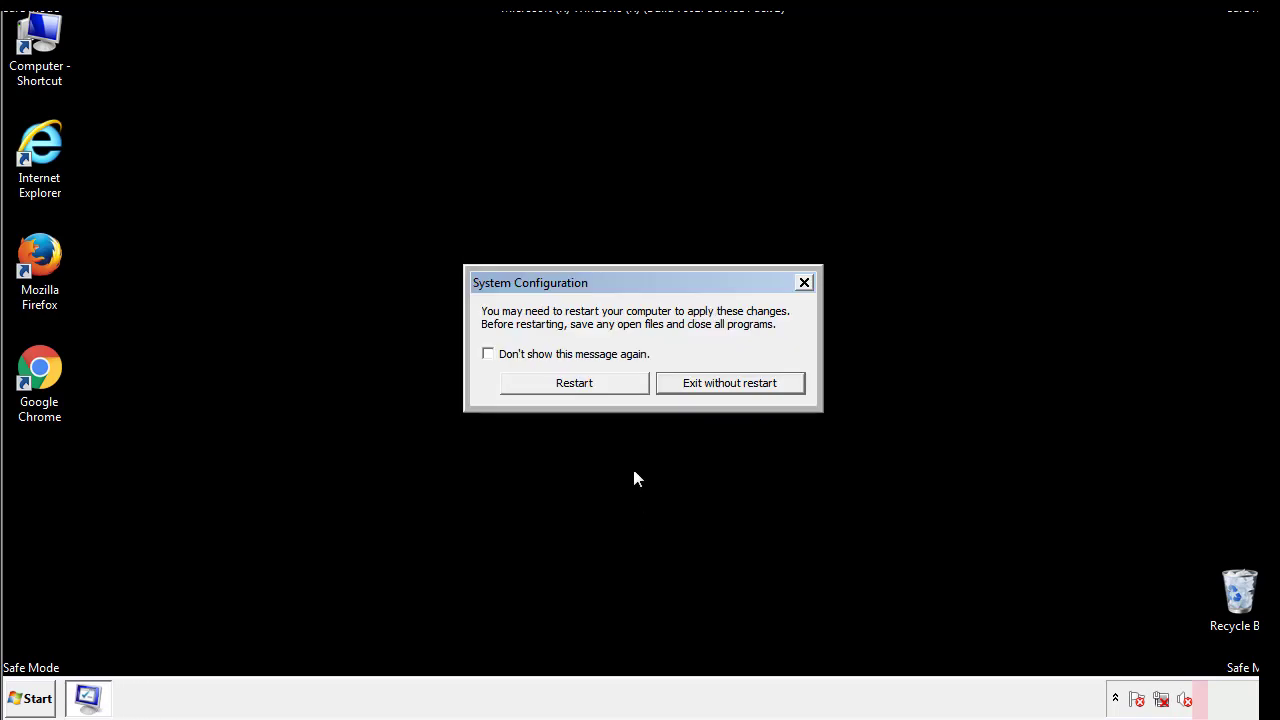
left_click(592, 390)
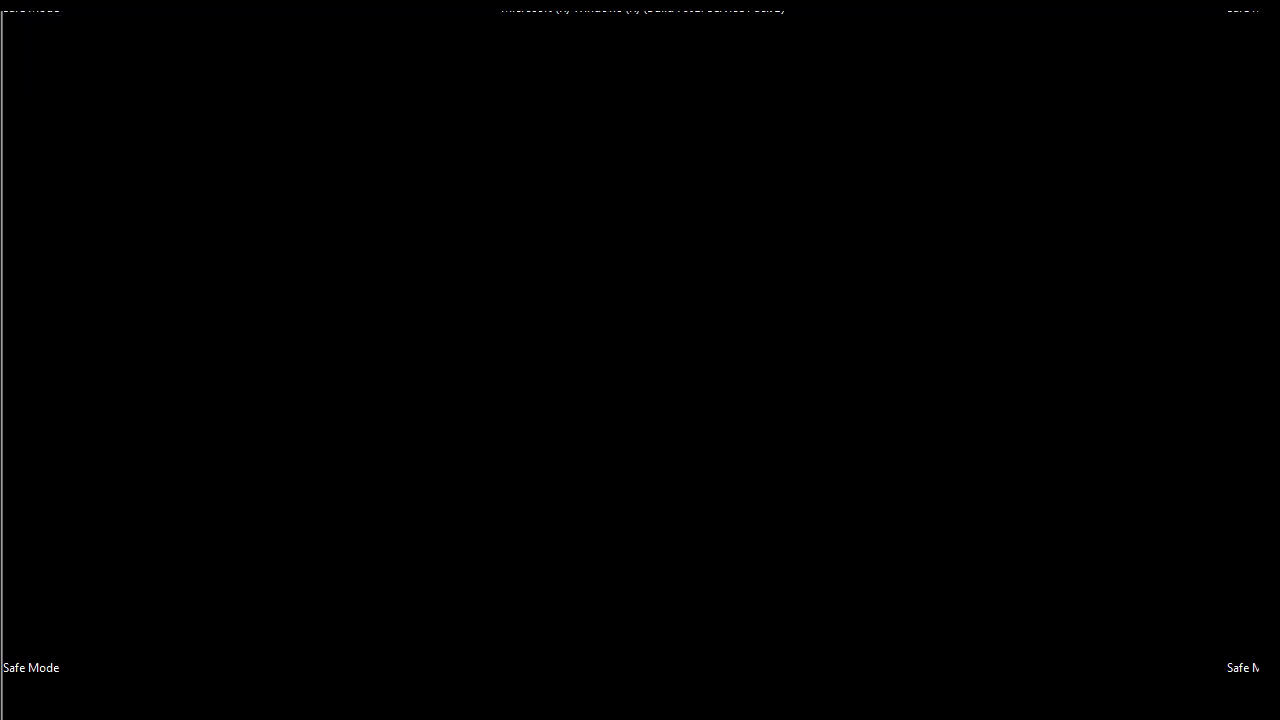